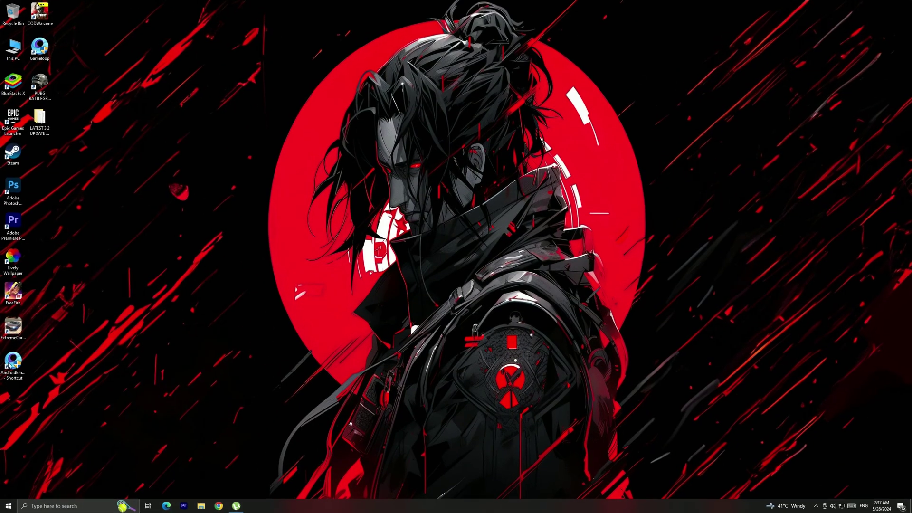
# Override the high DPI scaling behavior of the AndroidEmulatorEn desktop shortcut, with scaling performed by System (Enhanced)
pyautogui.rightClick(14, 375)
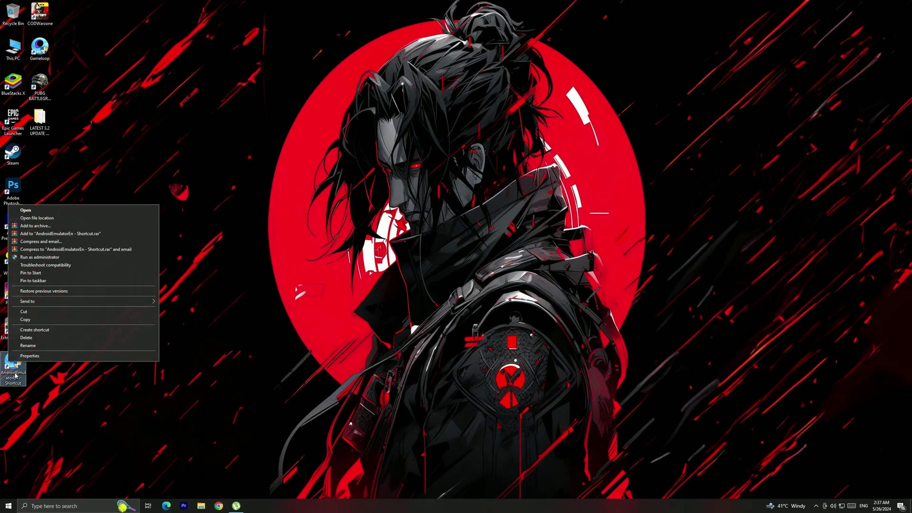
pyautogui.click(29, 355)
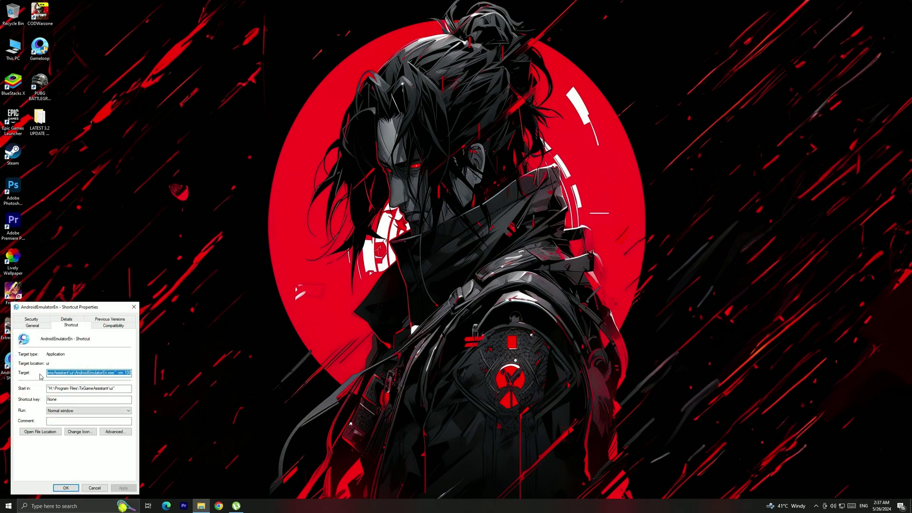
pyautogui.click(116, 327)
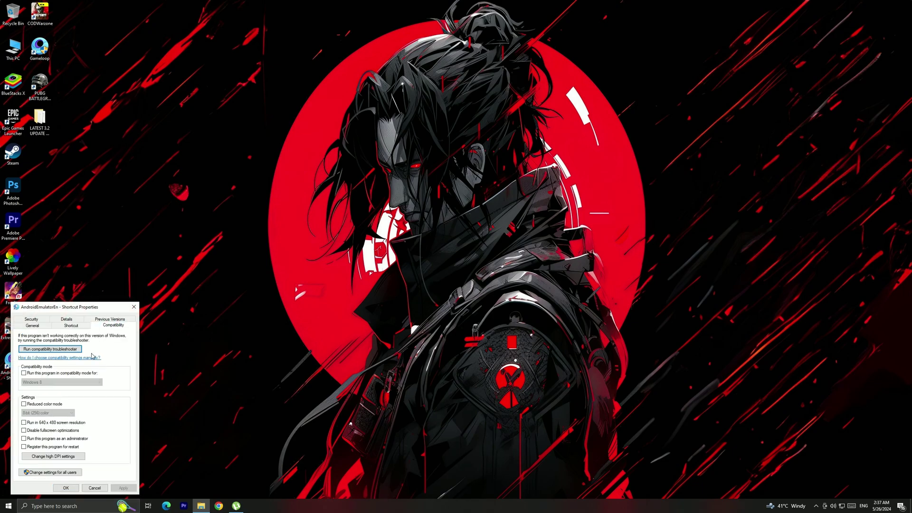
pyautogui.click(56, 457)
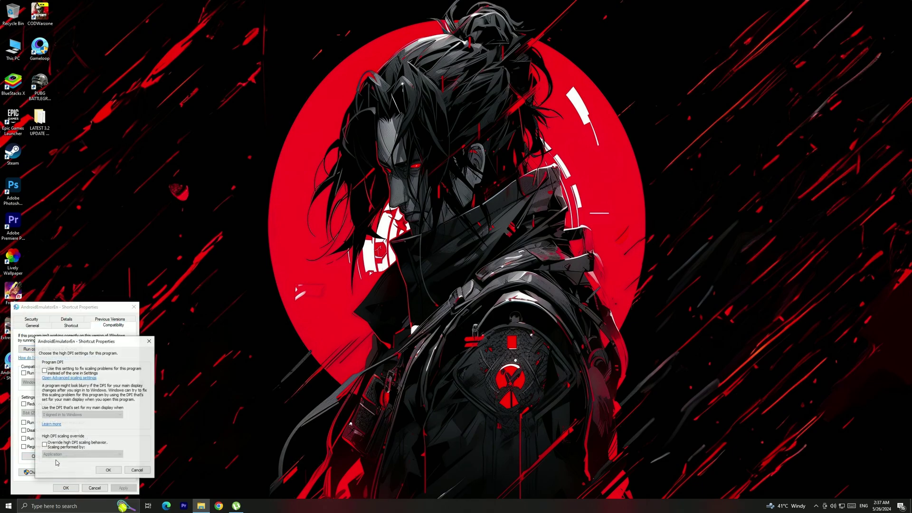
pyautogui.click(50, 455)
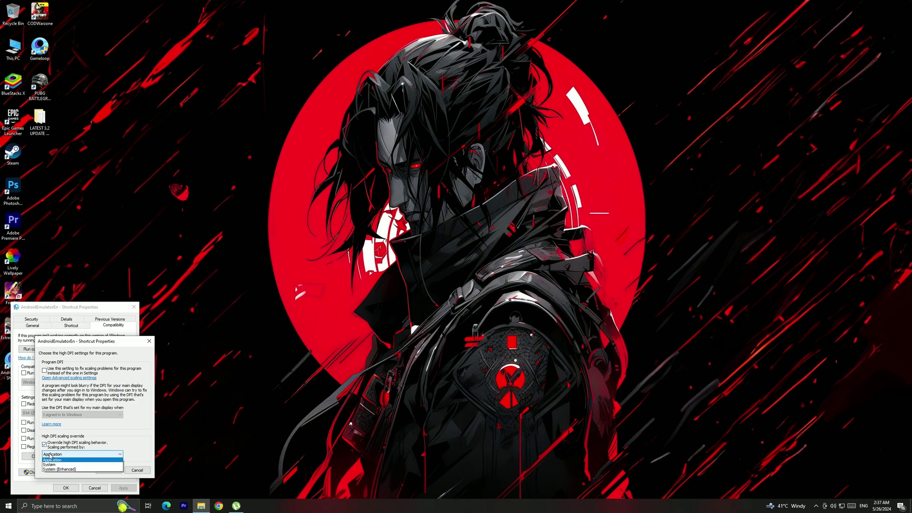
pyautogui.click(74, 470)
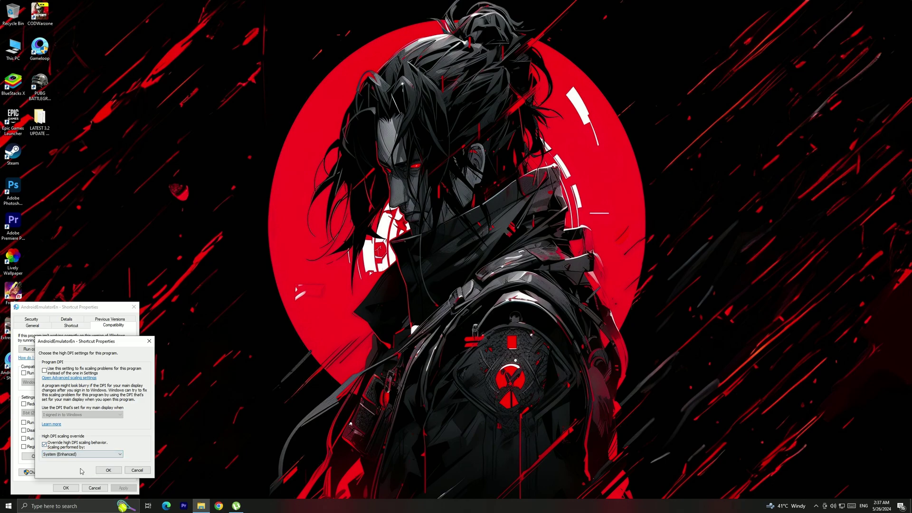
pyautogui.click(109, 470)
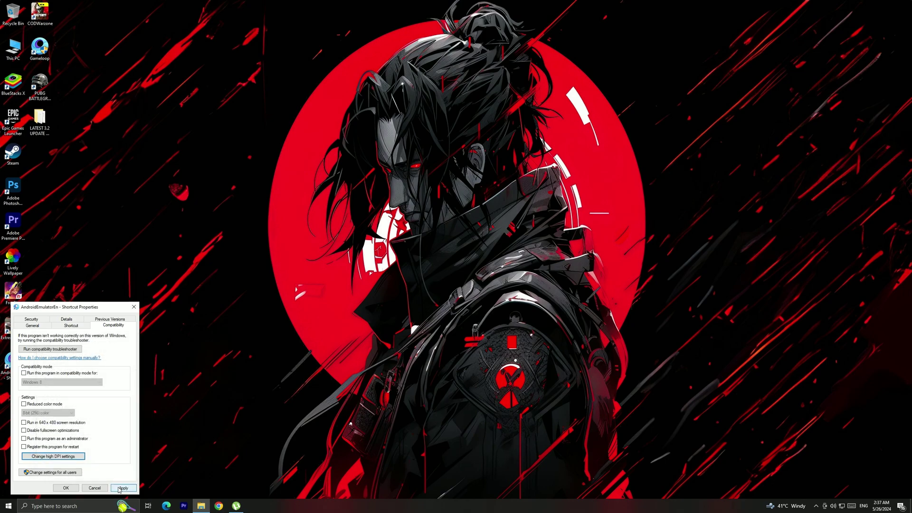
# Apply the DPI override, disable fullscreen optimizations for the emulator shortcut, and save its compatibility properties
pyautogui.click(122, 488)
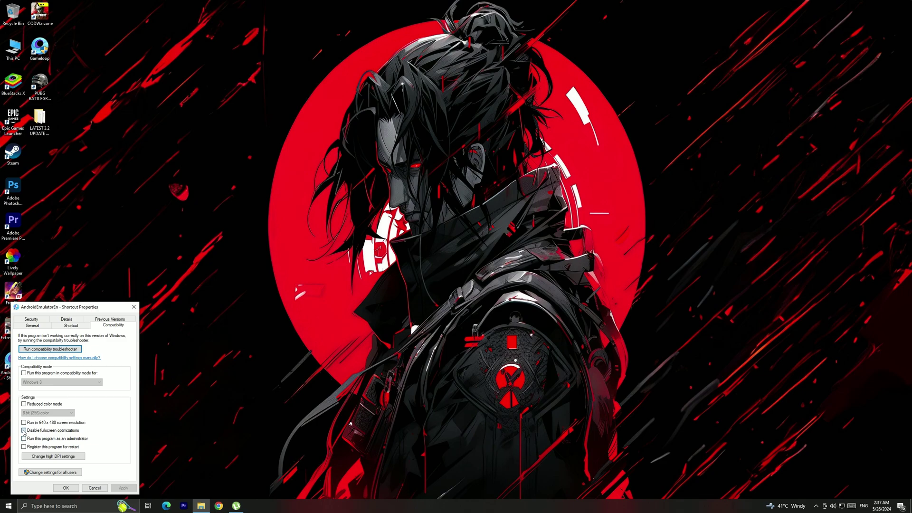
pyautogui.click(124, 487)
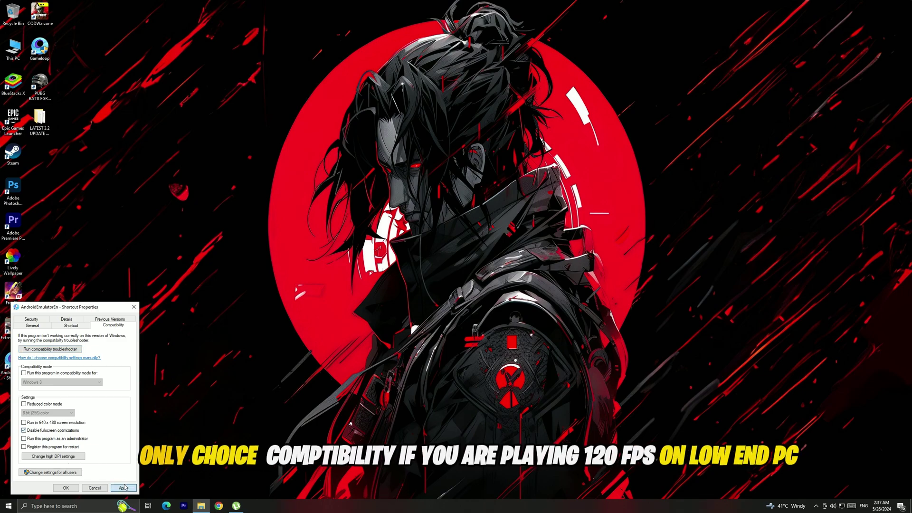
pyautogui.click(72, 487)
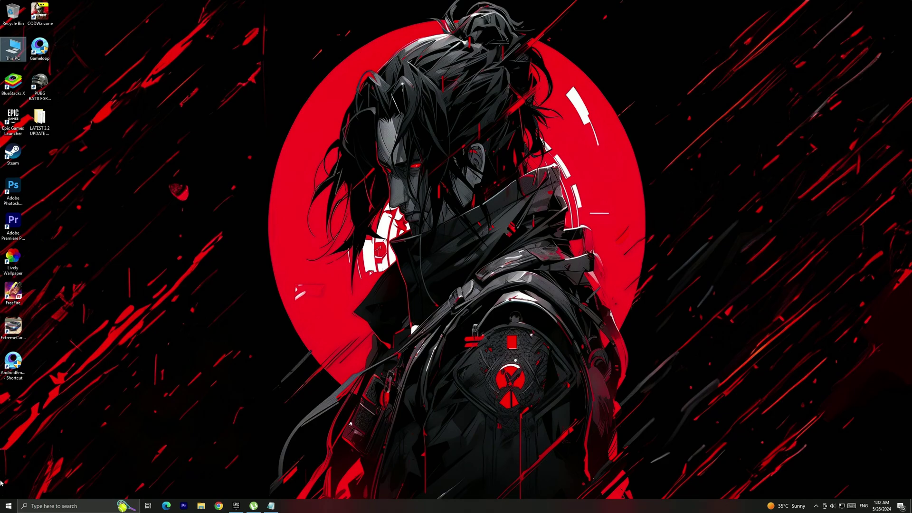
# Try to open the Core isolation page of Windows Security
pyautogui.click(1, 508)
pyautogui.write('core')
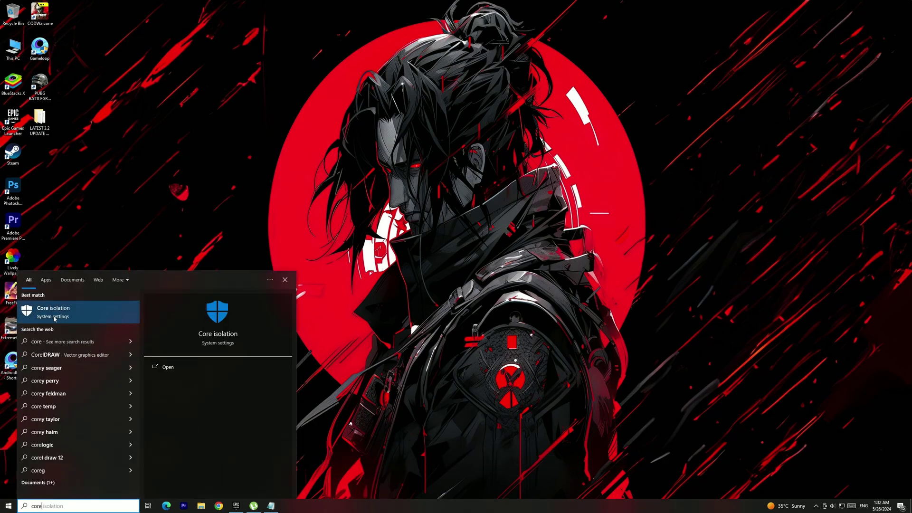
pyautogui.click(35, 316)
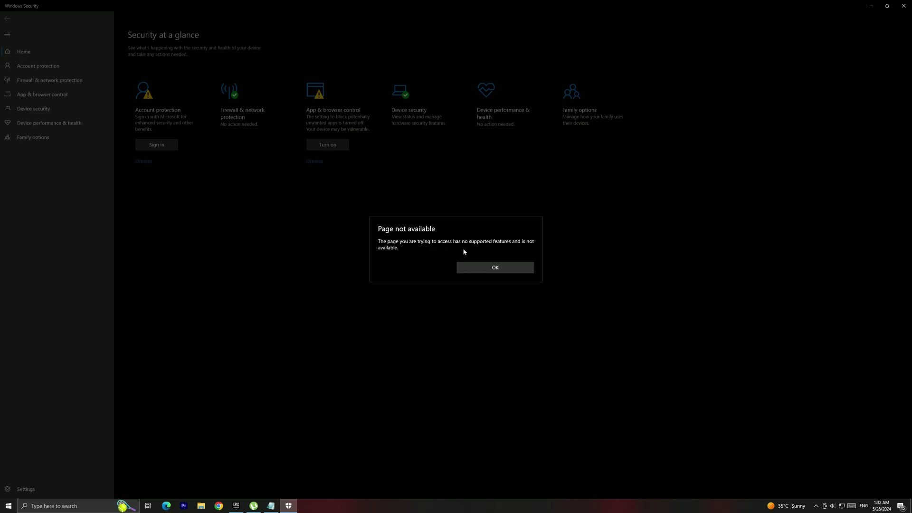
pyautogui.click(481, 269)
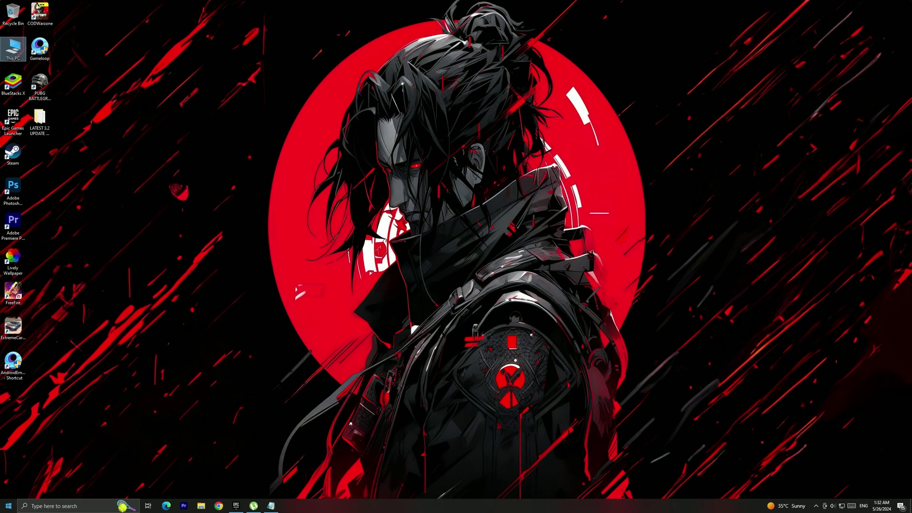
# Check the Memory integrity setting on the Core isolation page, and close Windows Security
pyautogui.click(8, 505)
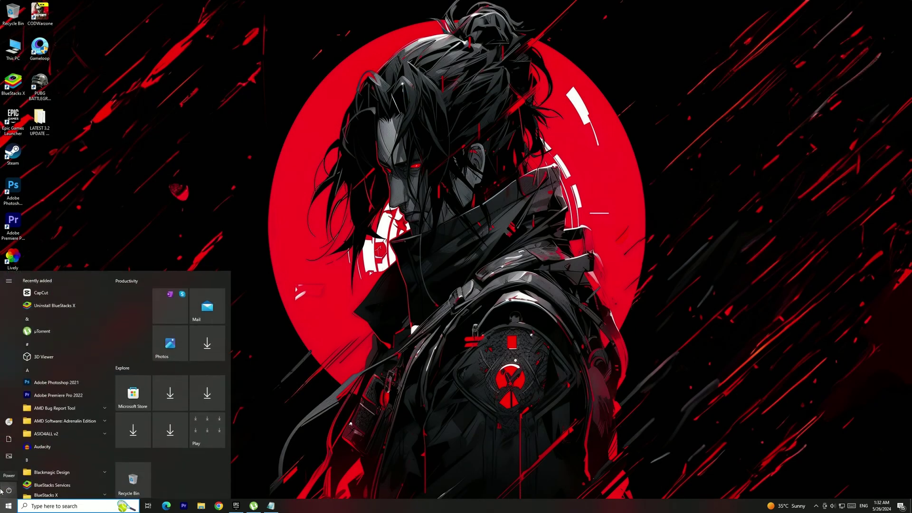
pyautogui.write('core')
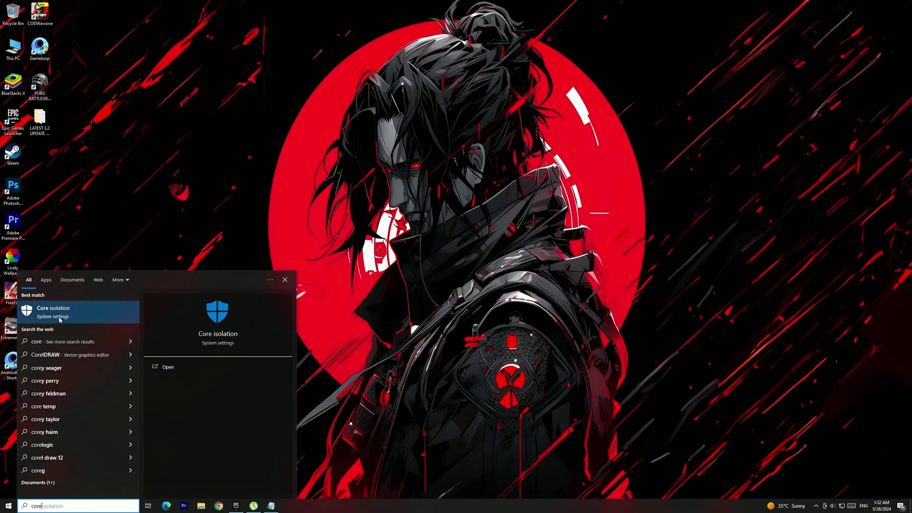
pyautogui.click(54, 312)
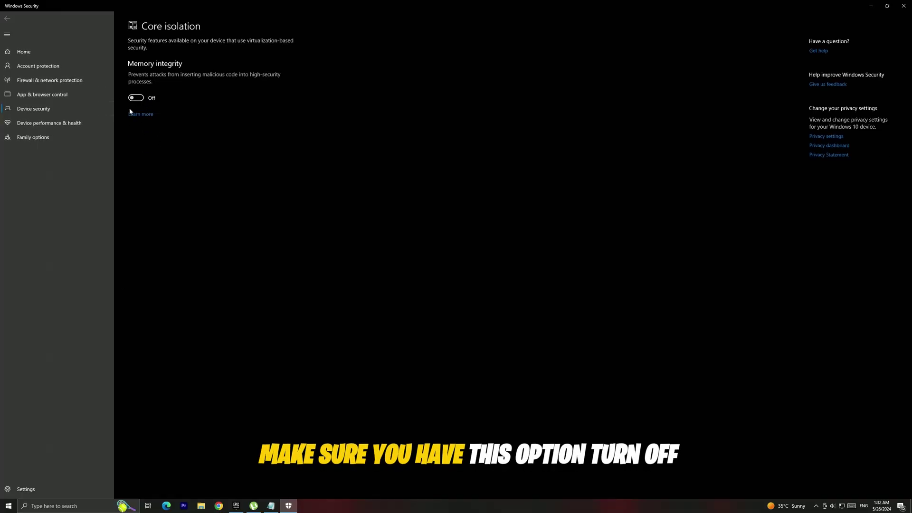
pyautogui.click(904, 6)
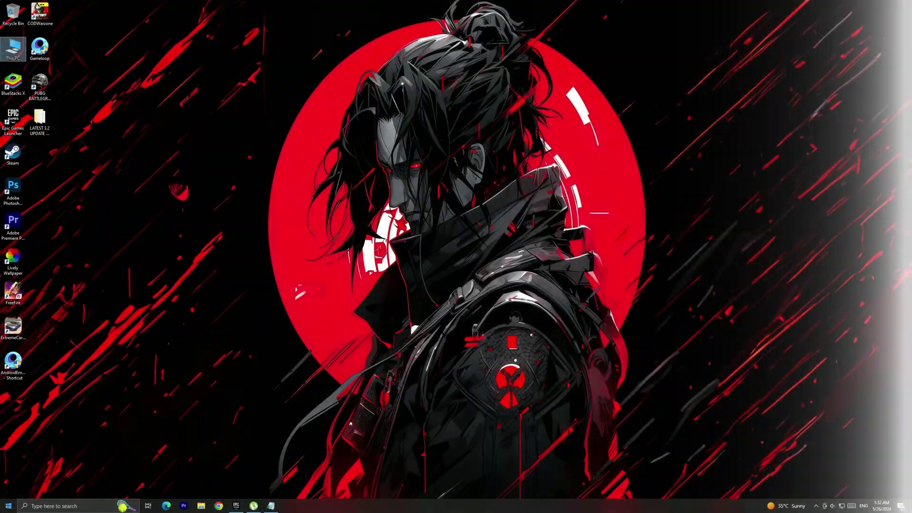
# Review the Virus & threat protection settings in Windows Security, including real-time protection, cloud-delivered protection and tamper protection
pyautogui.press('super')
pyautogui.write('virus')
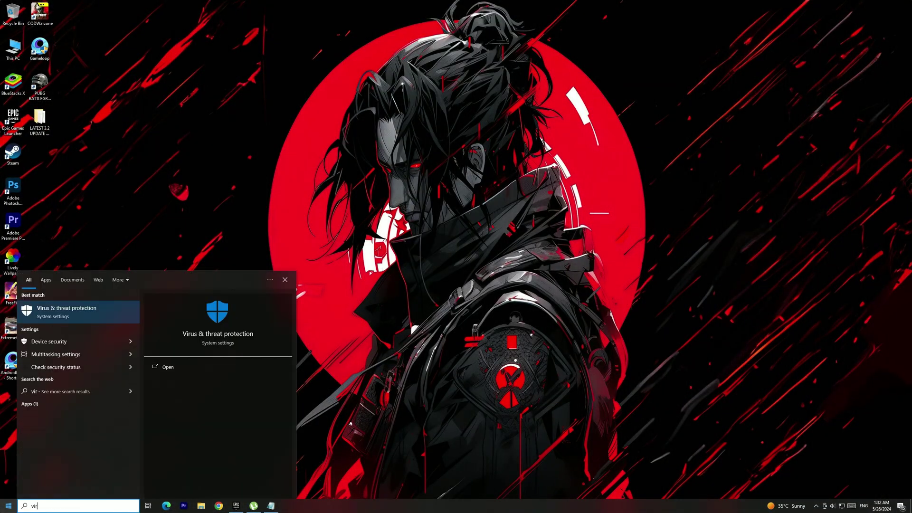
pyautogui.click(56, 313)
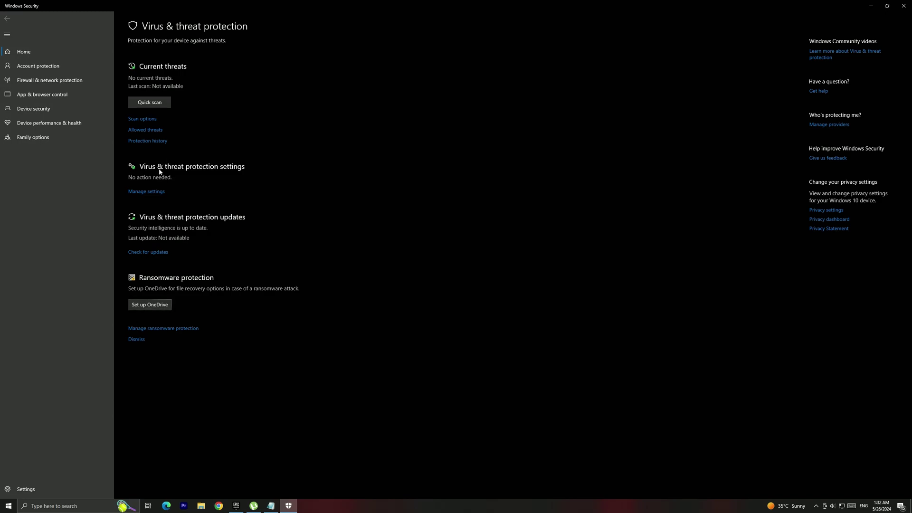
pyautogui.click(145, 192)
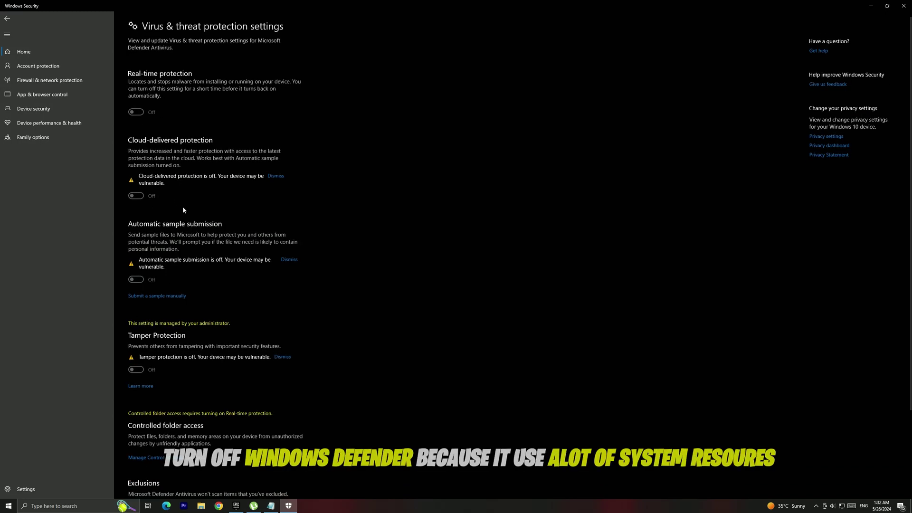
pyautogui.scroll(-3, 136, 405)
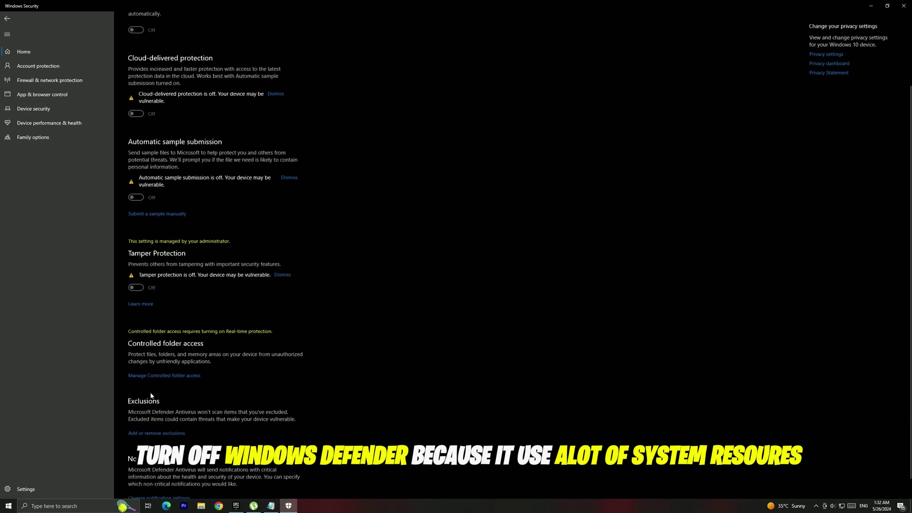
pyautogui.scroll(3, 136, 405)
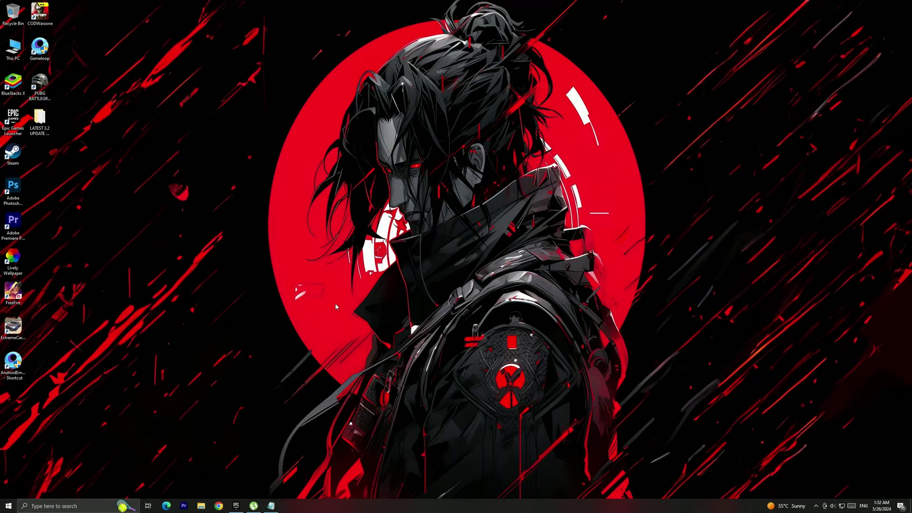
# Run gpedit.msc to open the Local Group Policy Editor
pyautogui.press('super+r')
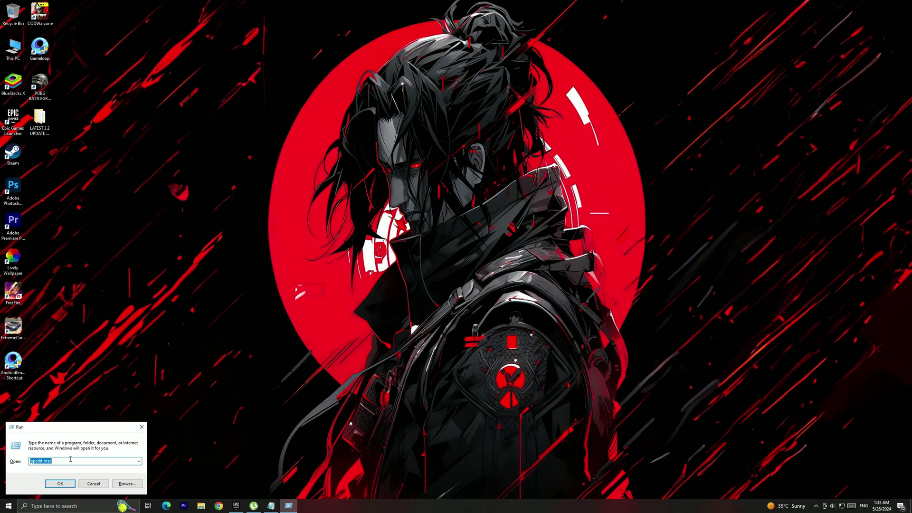
pyautogui.write('gpedit.')
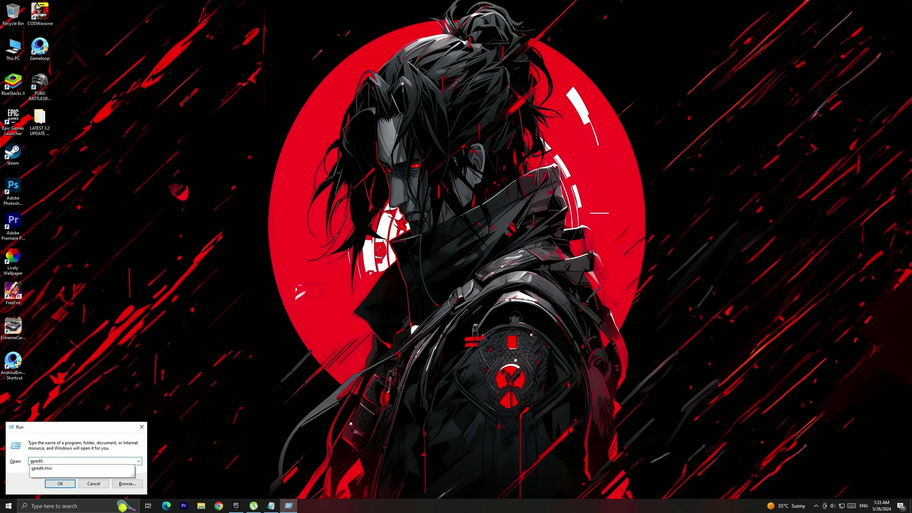
pyautogui.write('msc')
pyautogui.press('Return')
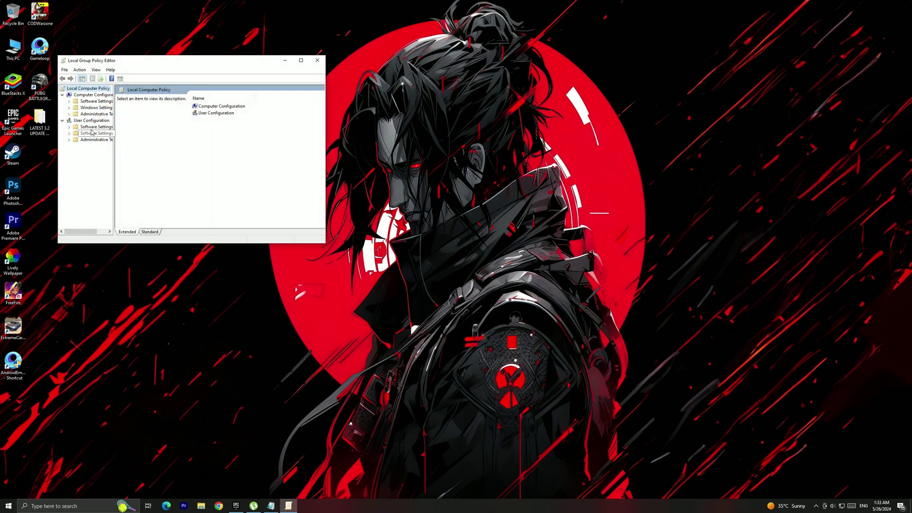
# Browse Computer Configuration to the Power Management folder under Administrative Templates > System
pyautogui.click(90, 115)
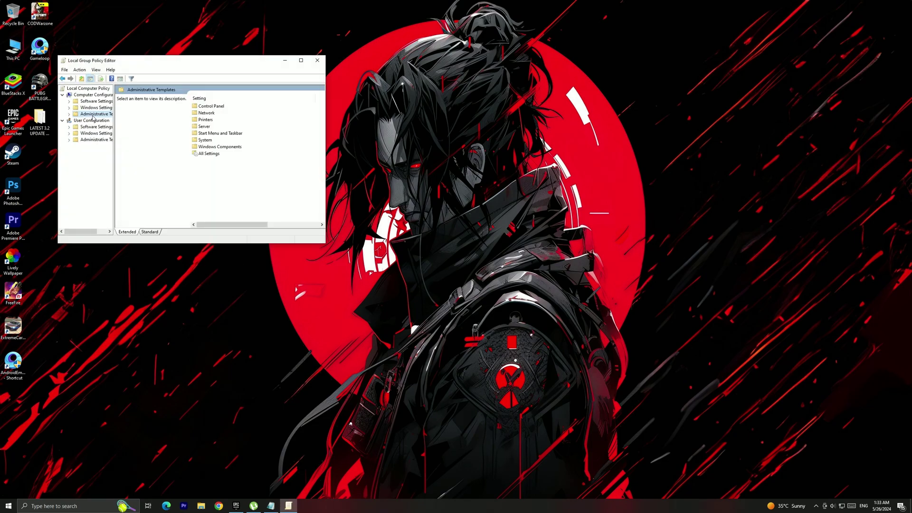
pyautogui.doubleClick(204, 140)
pyautogui.click(234, 209)
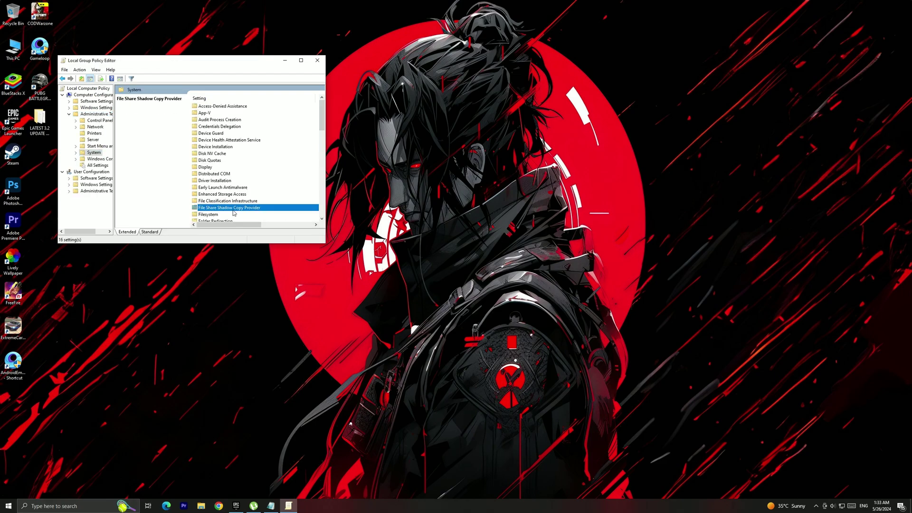
pyautogui.press('p')
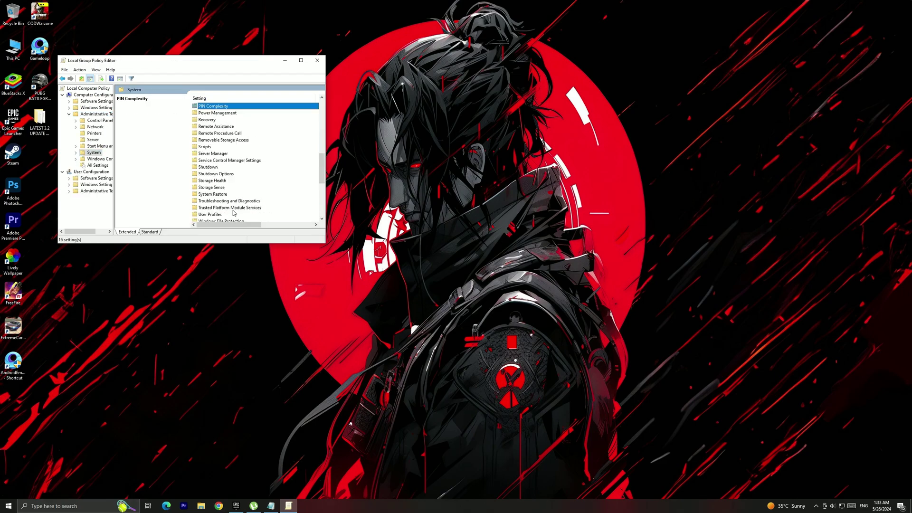
pyautogui.press('p')
pyautogui.doubleClick(209, 114)
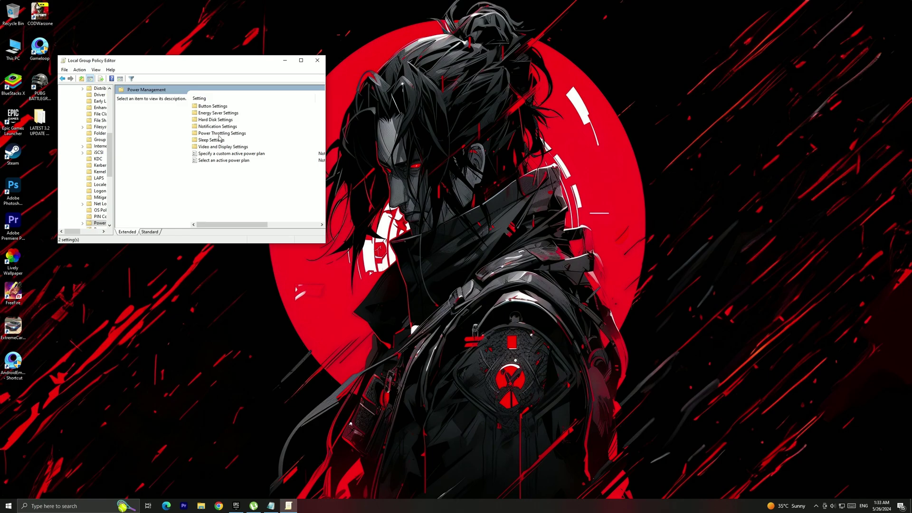
# Open the Turn off Power Throttling policy in Power Throttling Settings, and apply and confirm its configuration
pyautogui.doubleClick(208, 134)
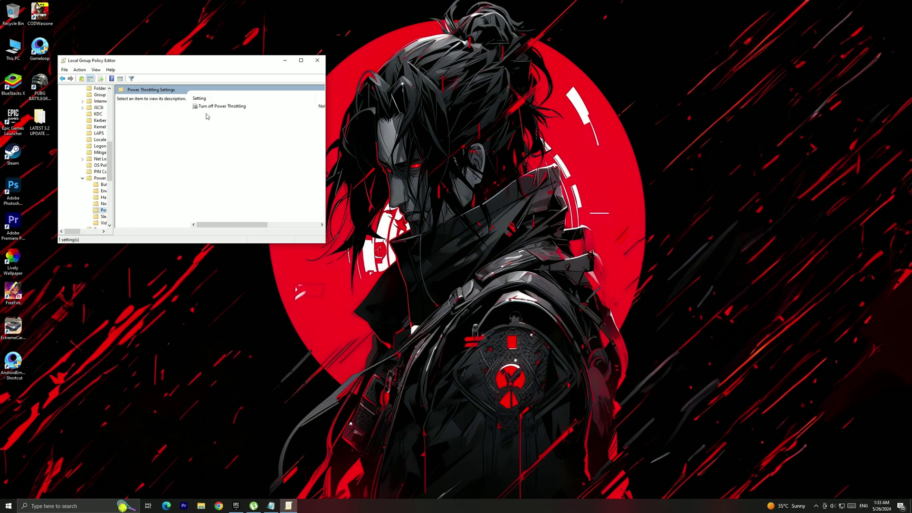
pyautogui.doubleClick(218, 106)
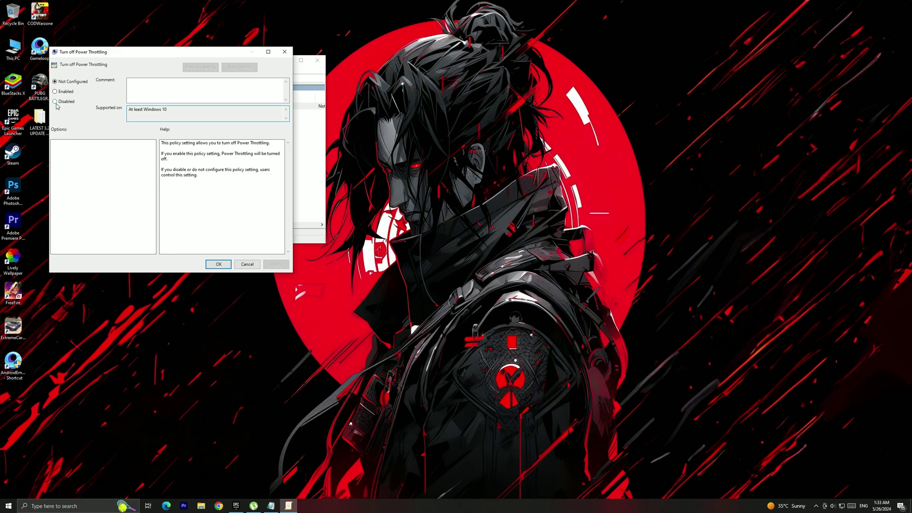
pyautogui.click(274, 265)
pyautogui.click(225, 266)
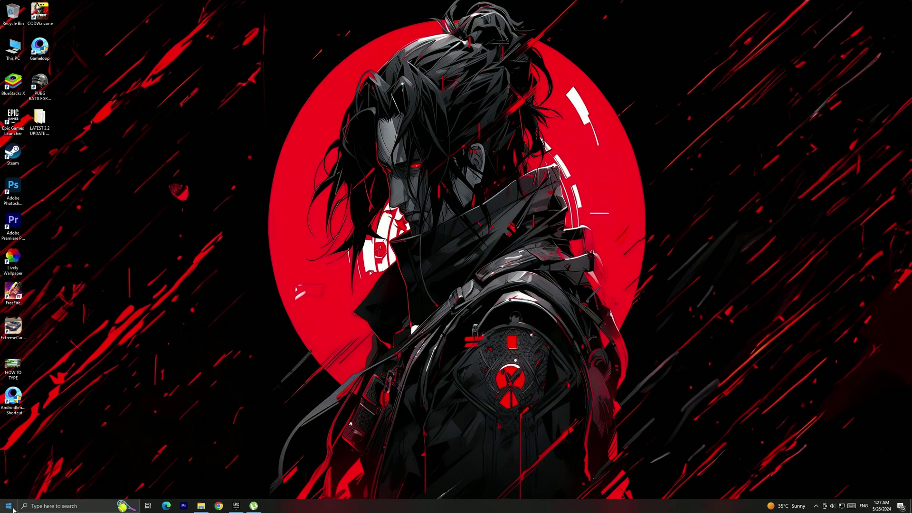
# Create a system restore point with a short description from System Protection, and close System Properties
pyautogui.click(13, 509)
pyautogui.write('RES')
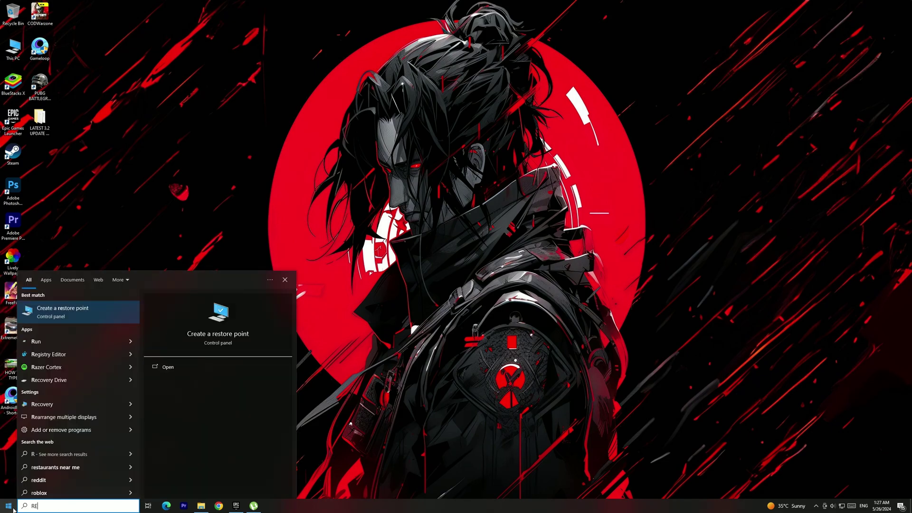
pyautogui.click(45, 312)
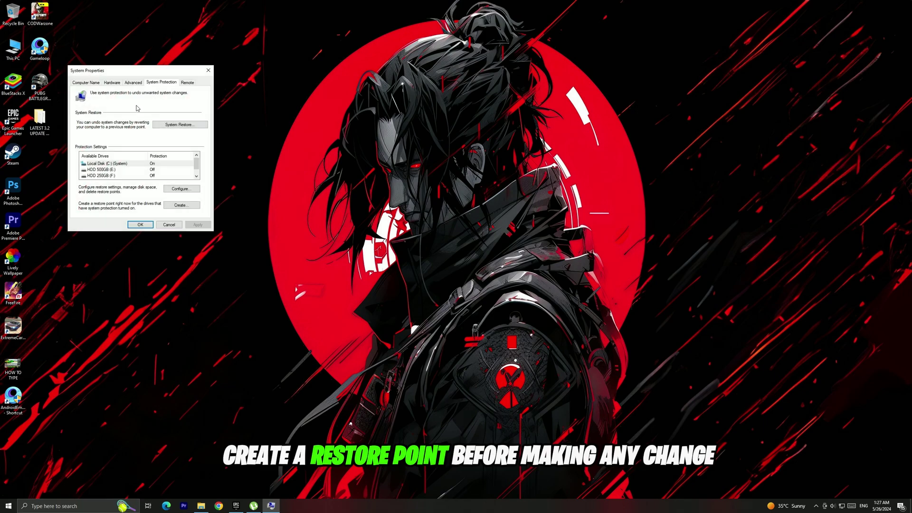
pyautogui.click(174, 207)
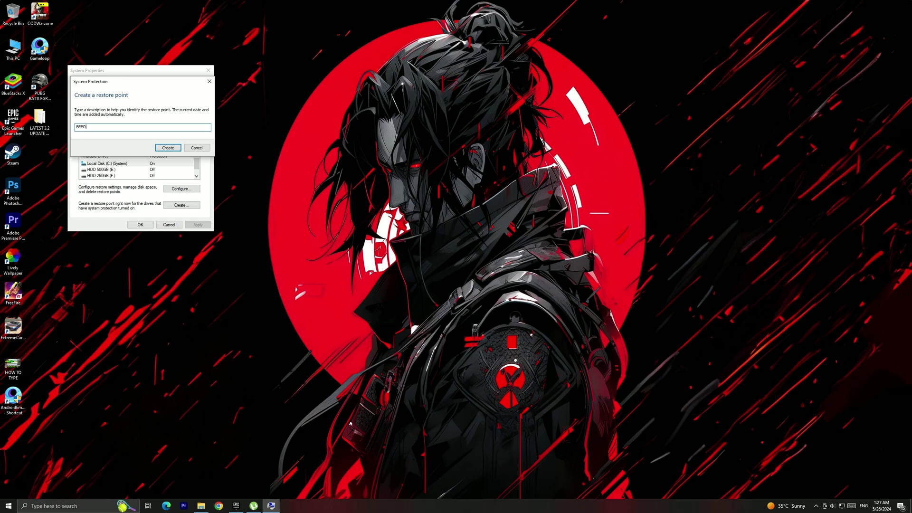
pyautogui.click(172, 147)
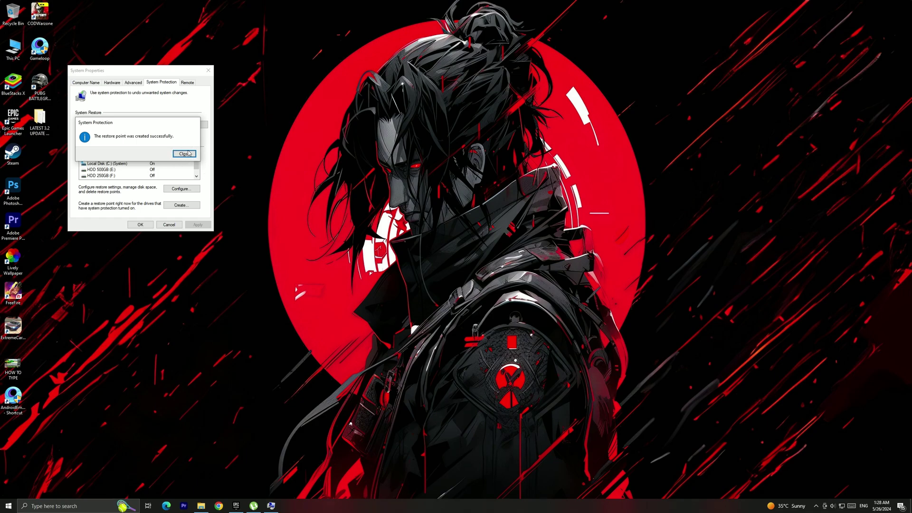
pyautogui.click(183, 154)
pyautogui.click(208, 70)
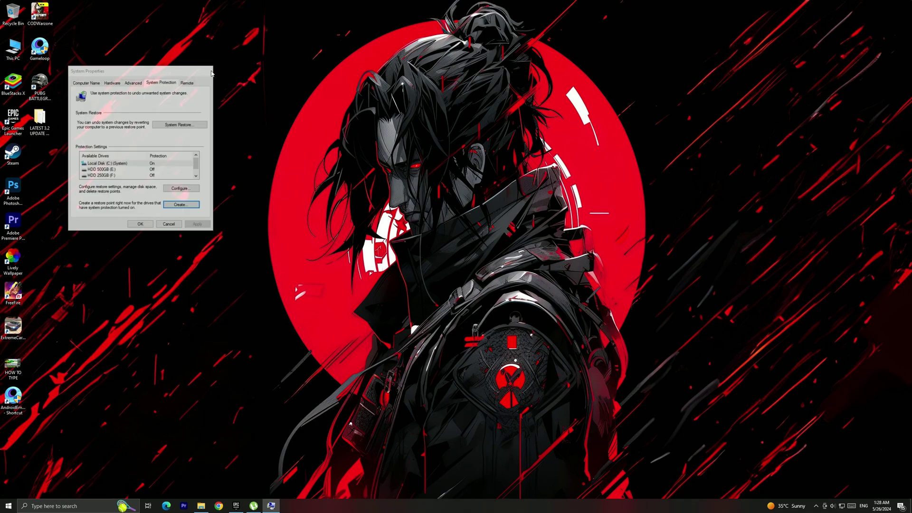
# Open the LATEST 3.2 UPDATE PACK folder from the desktop with large icons, and enter its GPU Optimization Tweaks folder
pyautogui.doubleClick(40, 118)
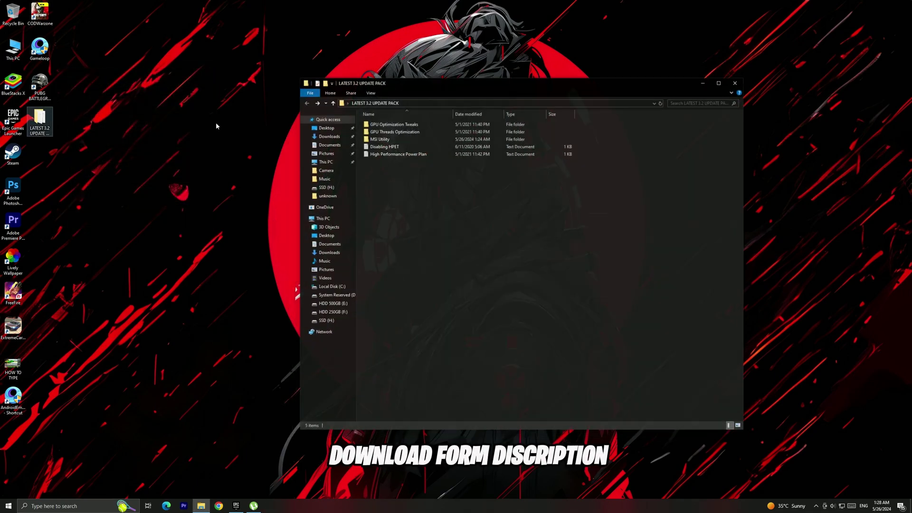
pyautogui.click(742, 425)
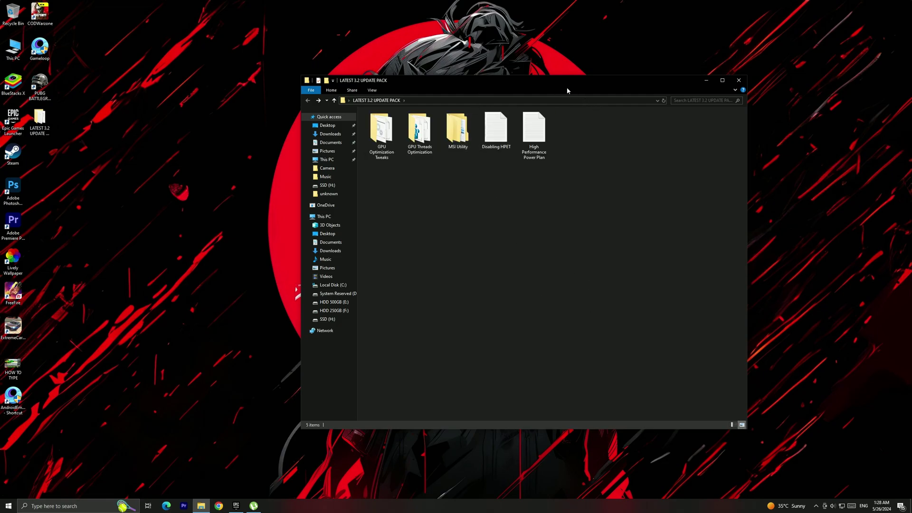
pyautogui.moveTo(567, 90); pyautogui.dragTo(696, 119)
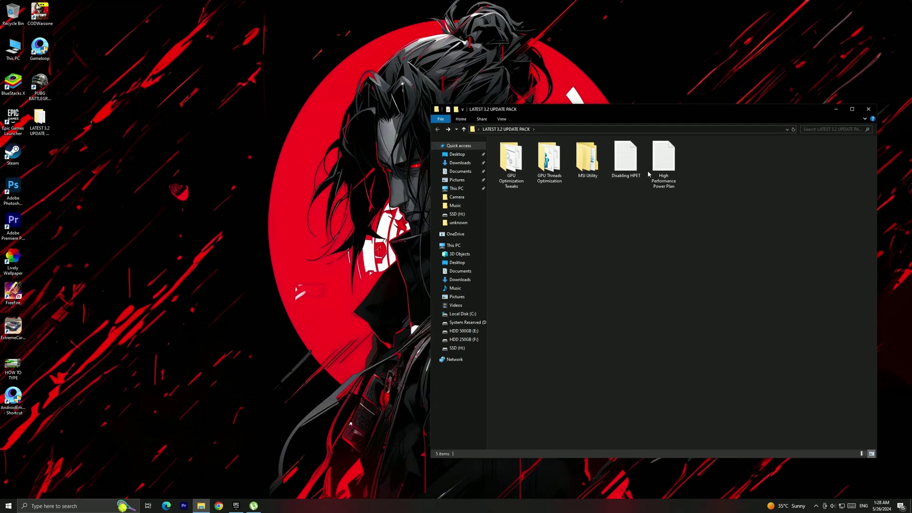
pyautogui.rightClick(513, 174)
pyautogui.click(533, 176)
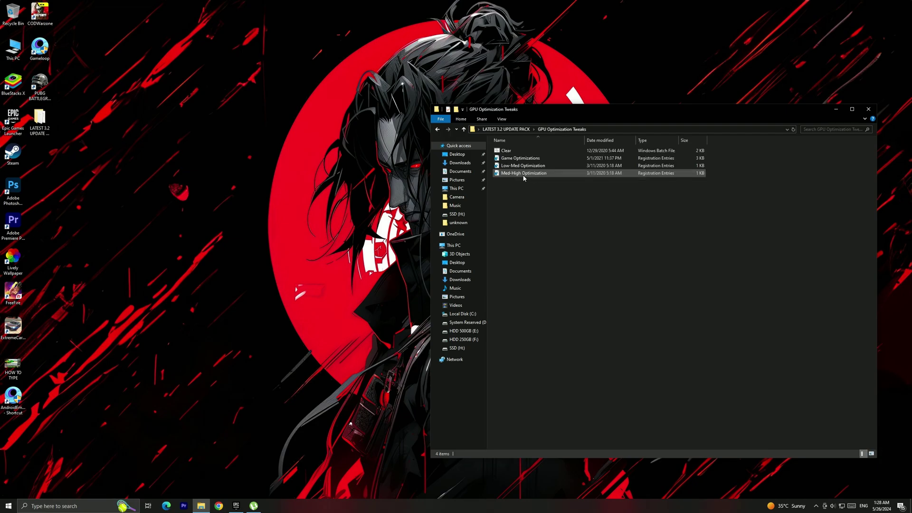
# Run the Clear batch file as administrator and allow it to make changes
pyautogui.rightClick(508, 161)
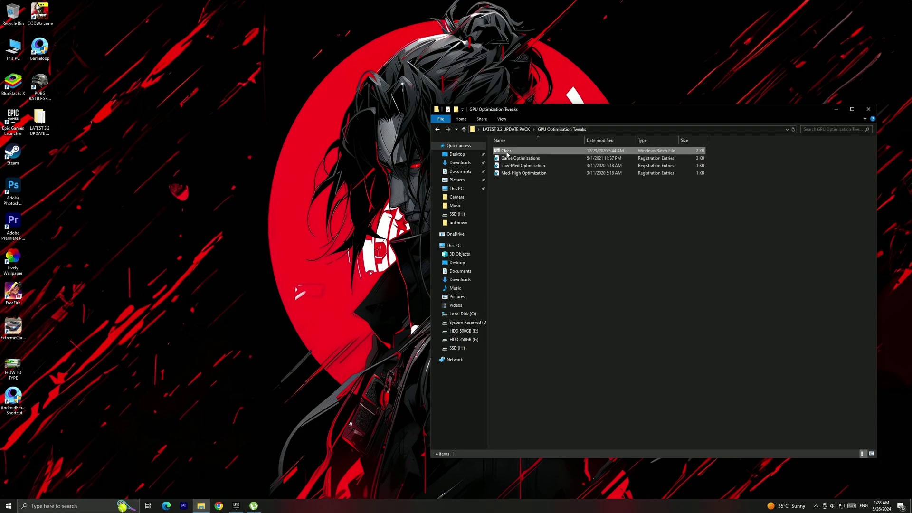
pyautogui.click(526, 183)
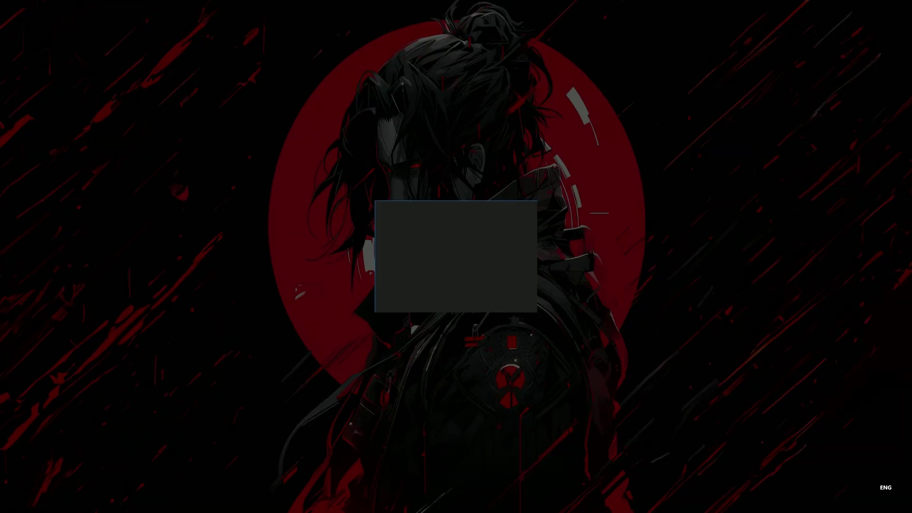
pyautogui.hotkey('alt', 'y')
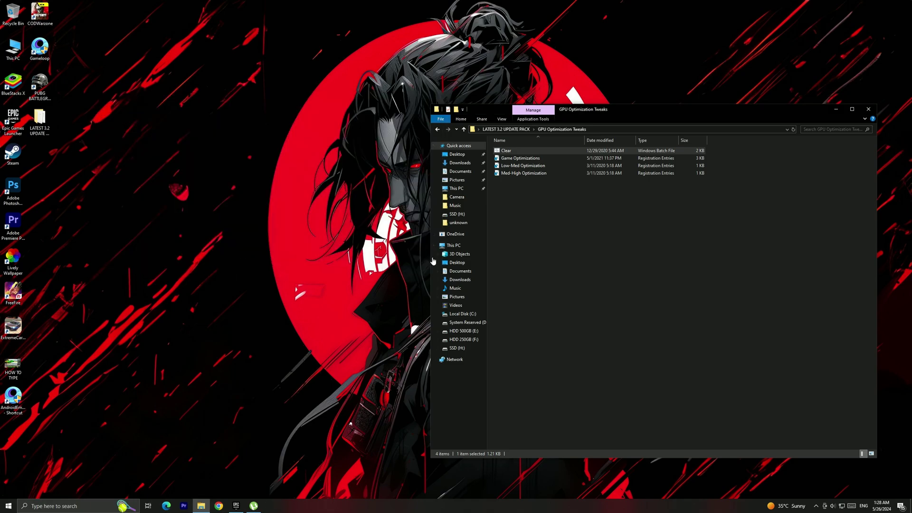
# Merge the Game Optimizations registry file into the registry
pyautogui.click(520, 159)
pyautogui.rightClick(521, 159)
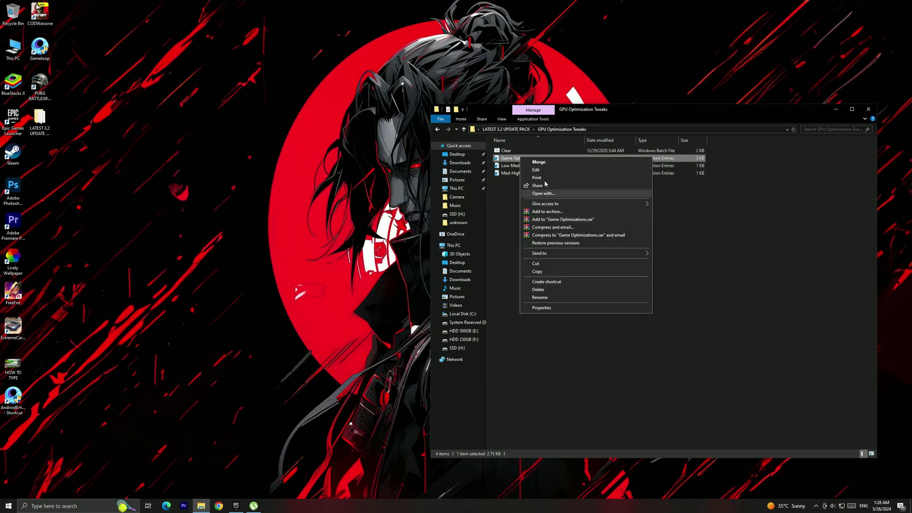
pyautogui.click(539, 161)
pyautogui.click(419, 298)
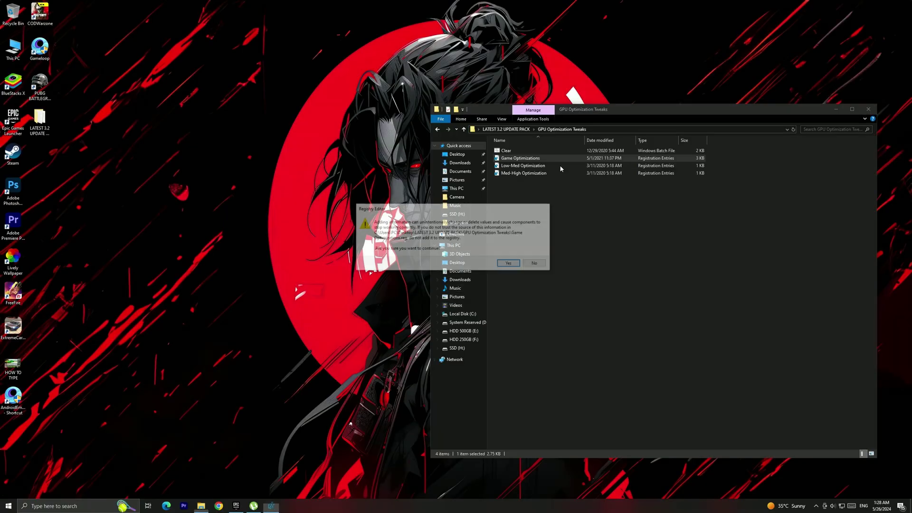
pyautogui.click(510, 264)
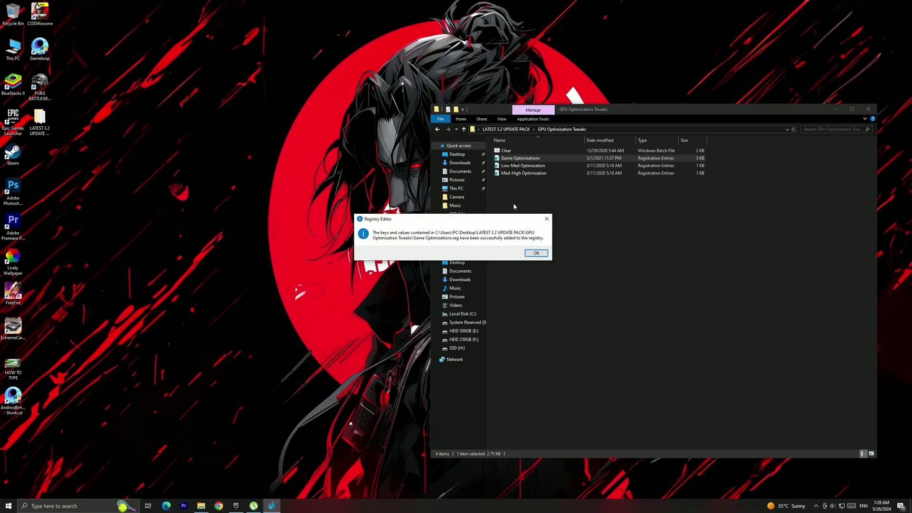
pyautogui.click(532, 252)
# Merge the Med-High Optimization registry file into the registry
pyautogui.click(518, 173)
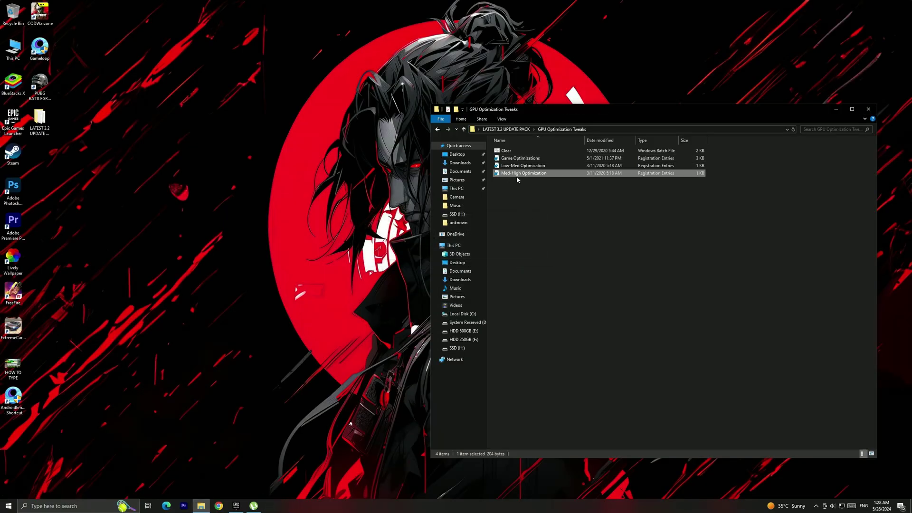
pyautogui.rightClick(517, 174)
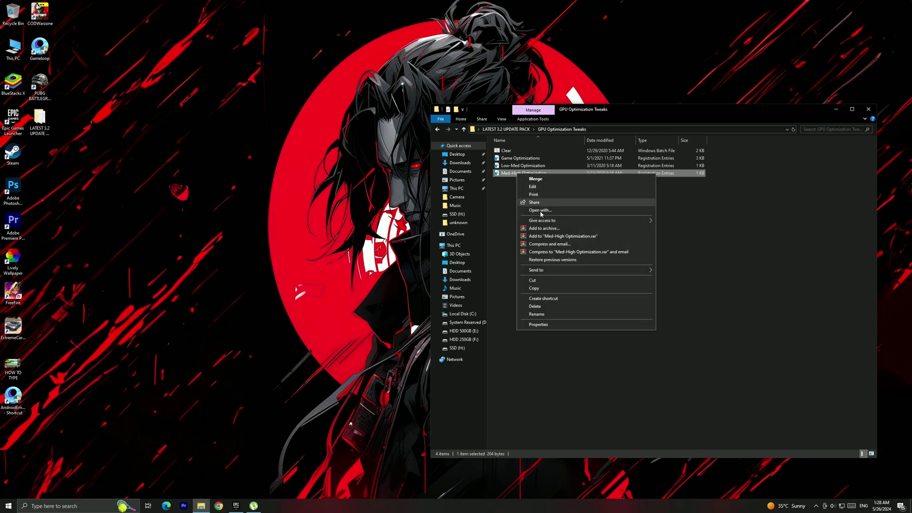
pyautogui.click(535, 179)
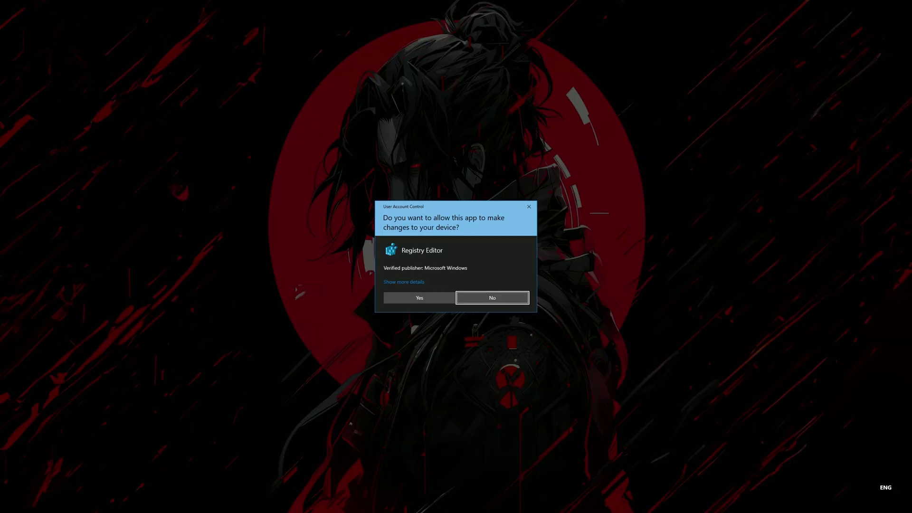
pyautogui.click(418, 297)
pyautogui.click(505, 264)
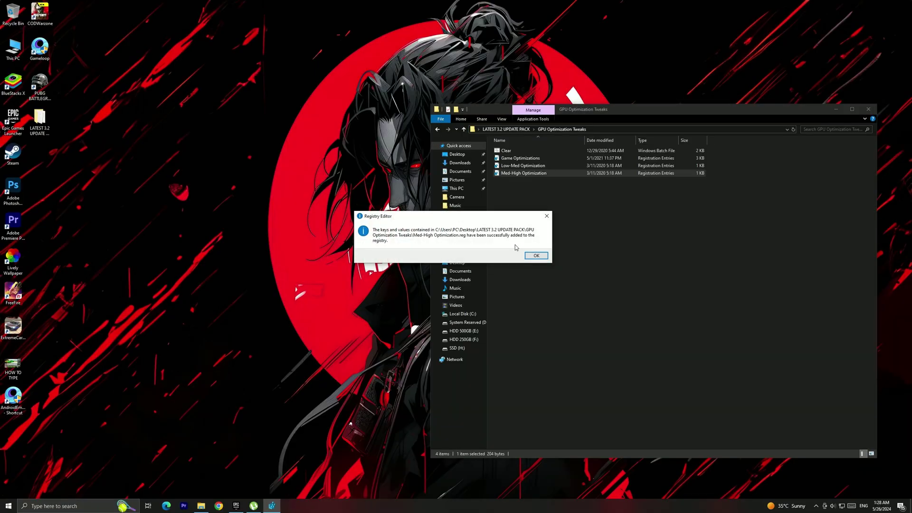
pyautogui.click(535, 257)
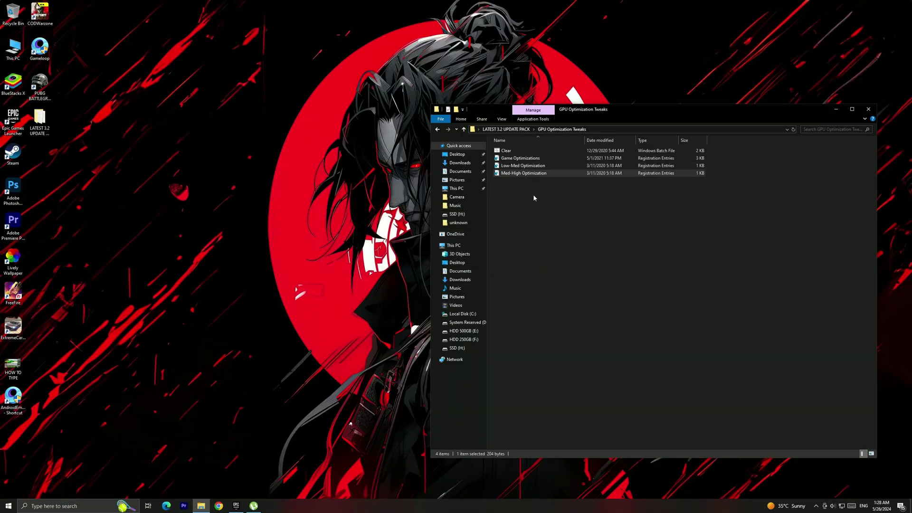
# Merge the AMD Thread Priority file from the update pack's GPU Threads Optimization folder into the registry
pyautogui.click(437, 130)
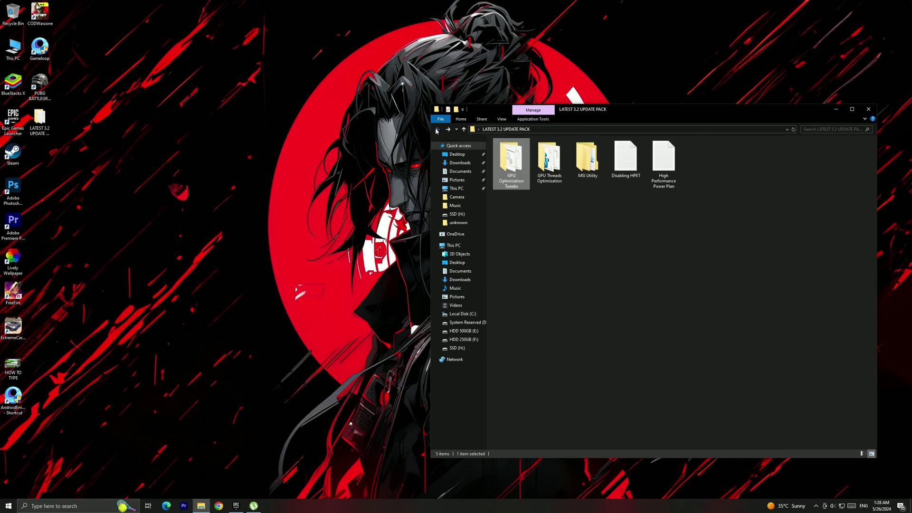
pyautogui.doubleClick(550, 169)
pyautogui.click(523, 152)
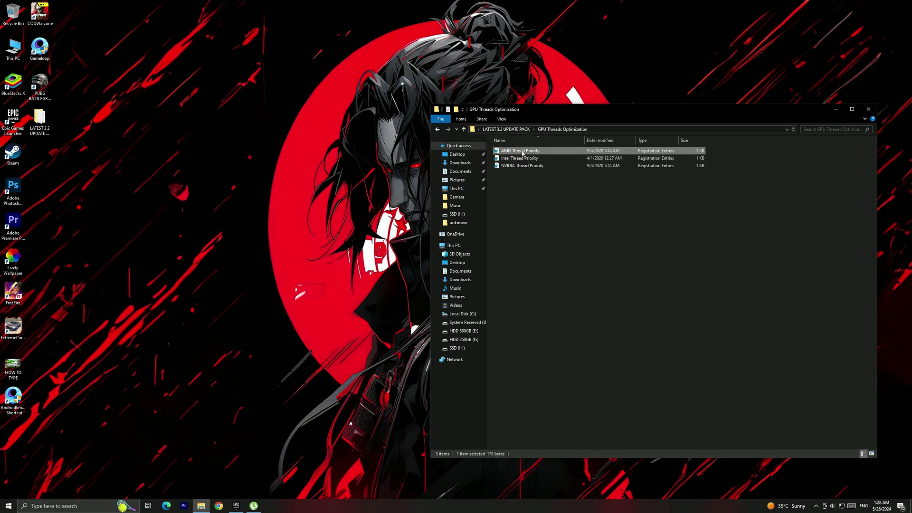
pyautogui.rightClick(523, 152)
pyautogui.click(539, 158)
pyautogui.click(431, 297)
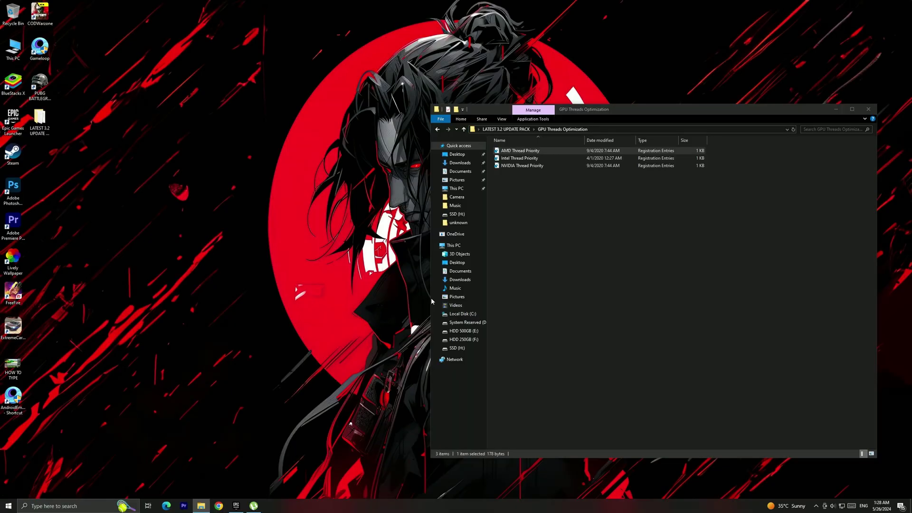
pyautogui.click(509, 264)
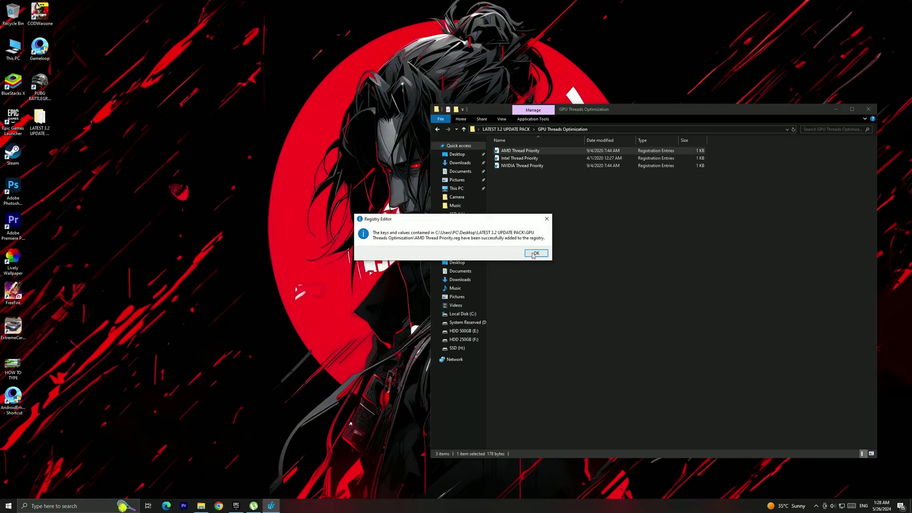
pyautogui.click(535, 253)
# Merge the Intel Thread Priority registry file into the registry
pyautogui.rightClick(511, 159)
pyautogui.click(527, 164)
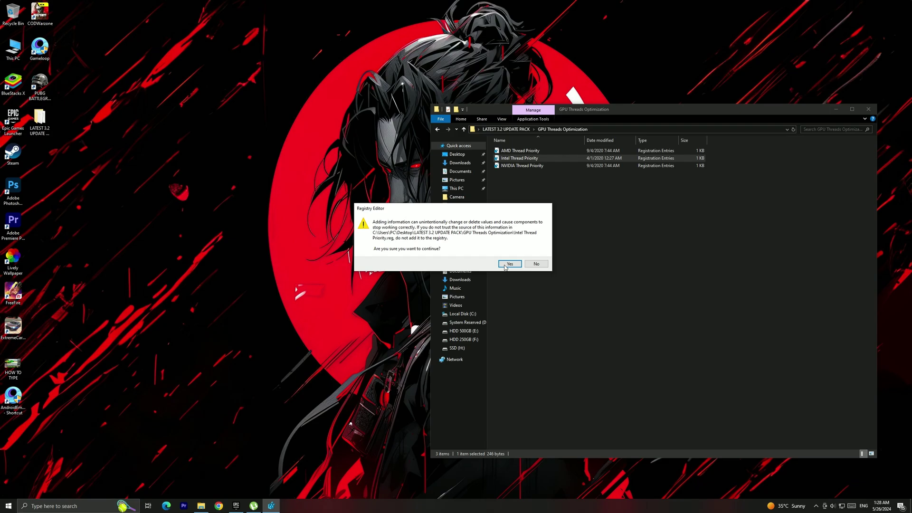
pyautogui.click(508, 263)
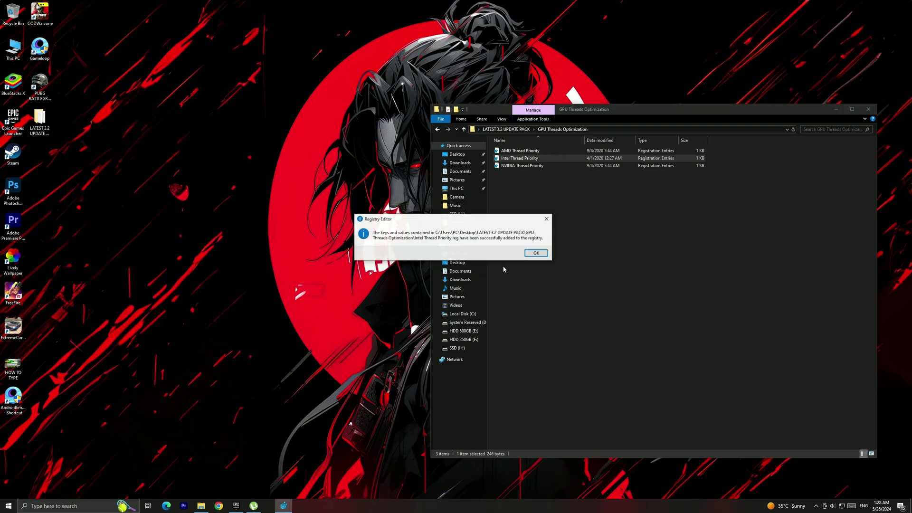
pyautogui.click(535, 252)
# Run the MSI_util_v3 application as administrator from the MSI_util_v3 folder inside the update pack's MSI Utility folder
pyautogui.click(438, 129)
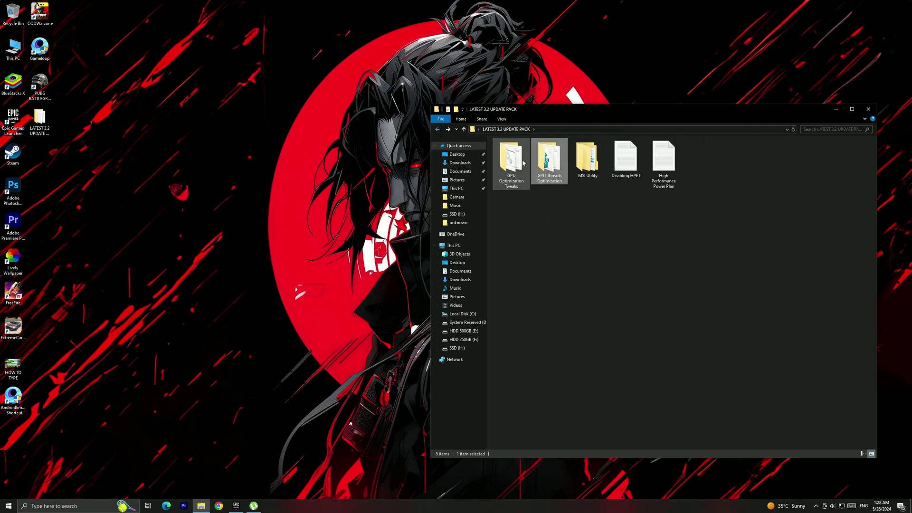
pyautogui.doubleClick(570, 167)
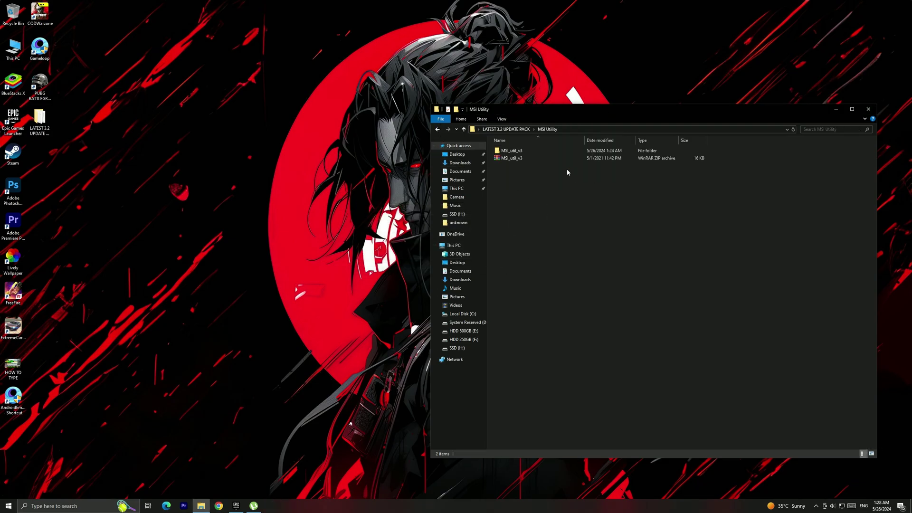
pyautogui.doubleClick(506, 152)
pyautogui.rightClick(504, 155)
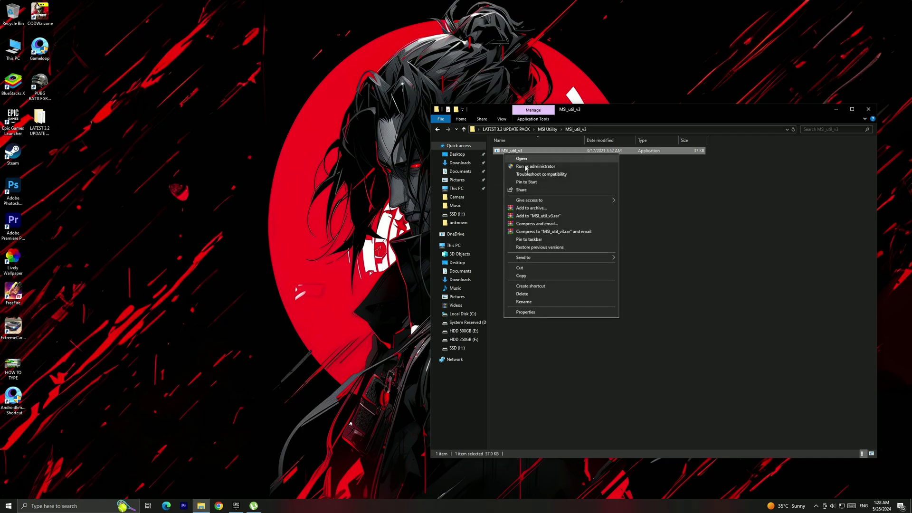
pyautogui.click(508, 168)
pyautogui.click(454, 306)
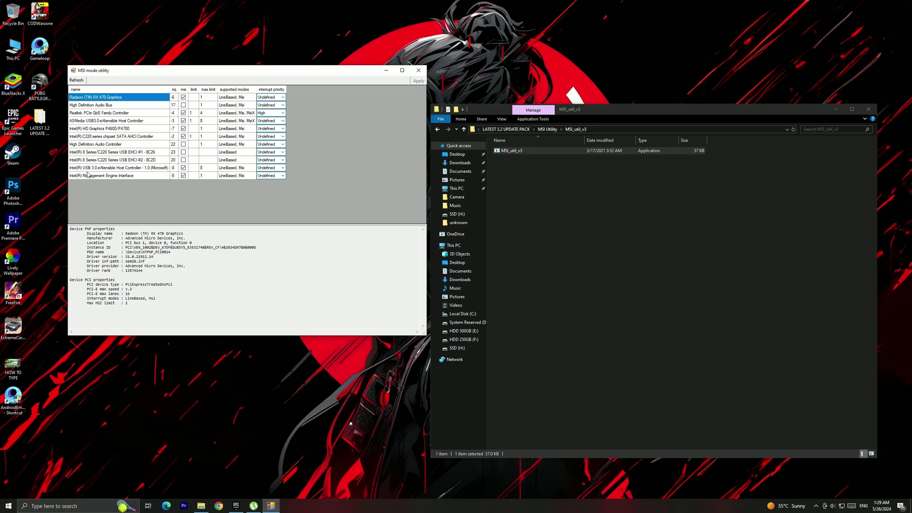
# Set the interrupt priority of the Intel(R) HD Graphics P4600/P4700 device to High
pyautogui.click(89, 129)
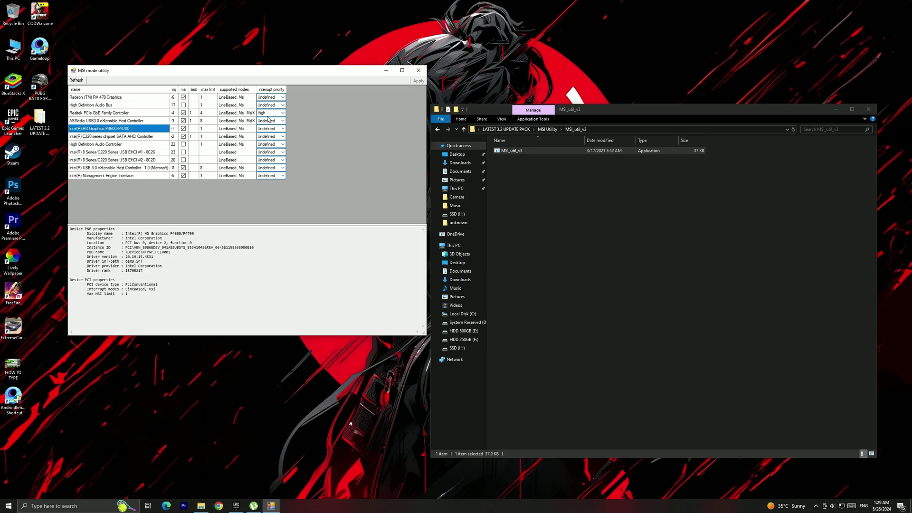
pyautogui.click(266, 131)
pyautogui.click(265, 131)
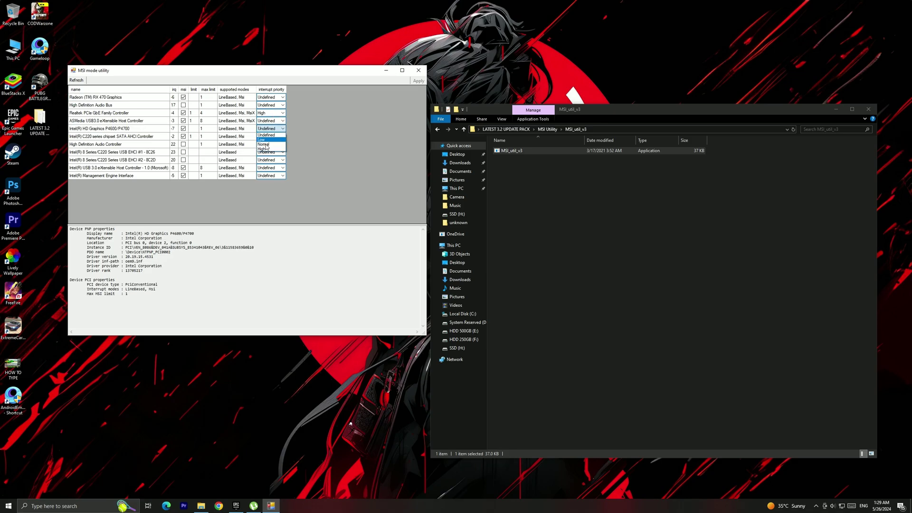
pyautogui.click(265, 151)
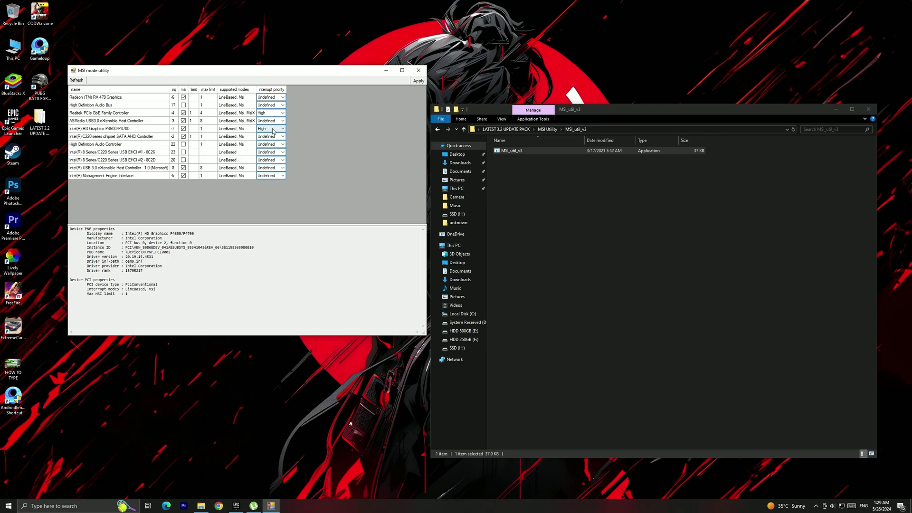
# Set the interrupt priority of the Radeon (TM) RX 470 Graphics device to High
pyautogui.click(101, 97)
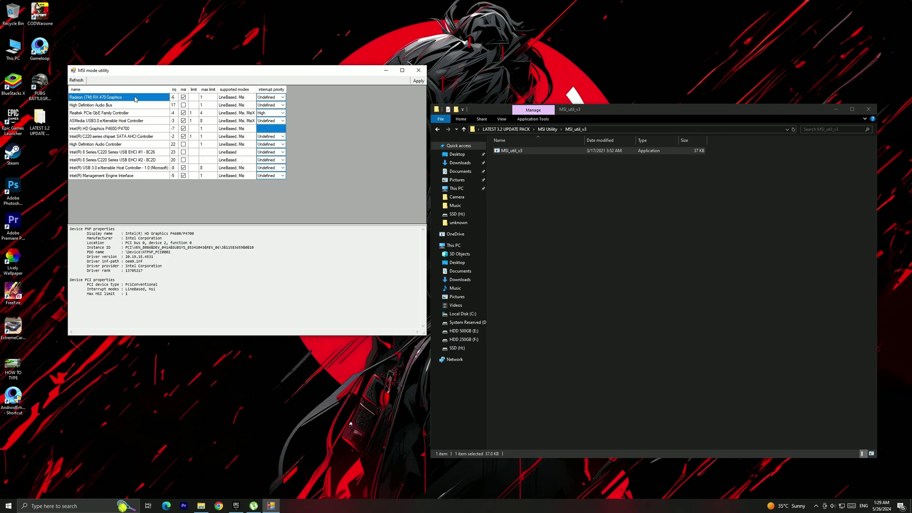
pyautogui.click(282, 97)
pyautogui.click(282, 97)
pyautogui.click(267, 118)
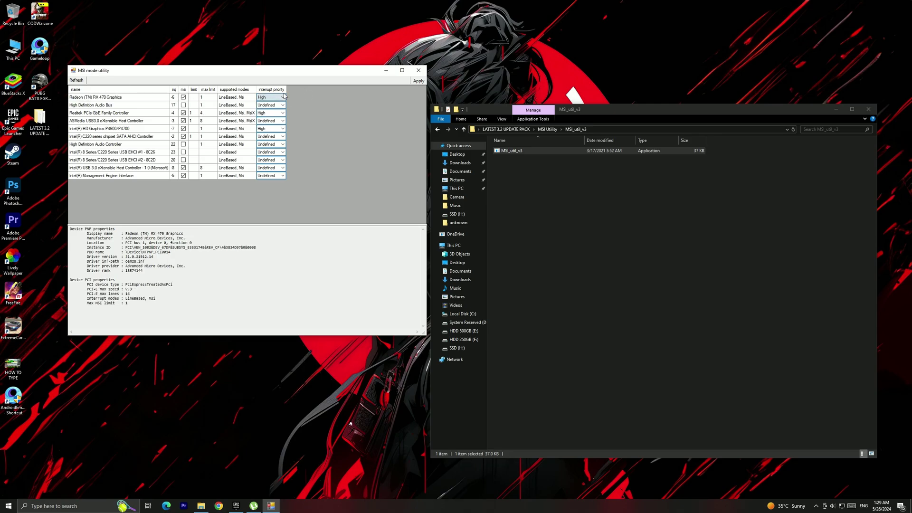
# Apply the interrupt priority changes, close the MSI mode utility and return to the LATEST 3.2 UPDATE PACK folder
pyautogui.click(417, 80)
pyautogui.click(418, 70)
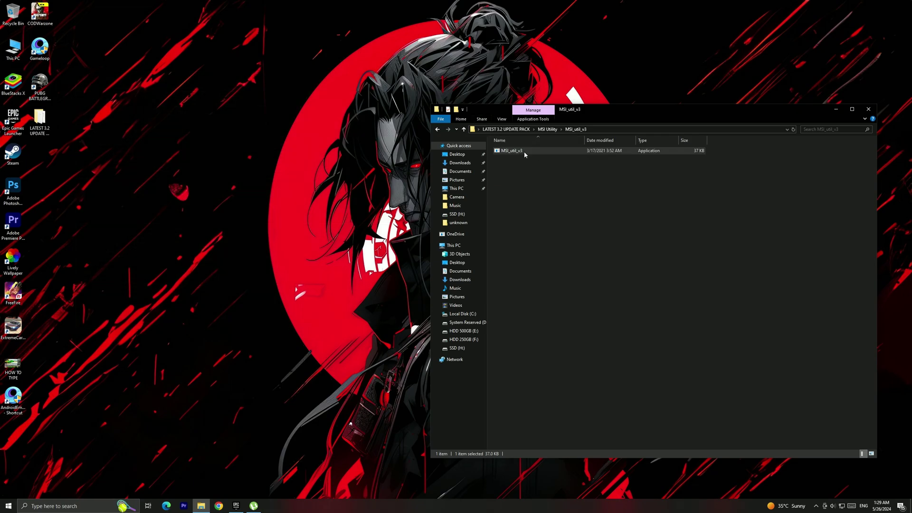
pyautogui.click(437, 129)
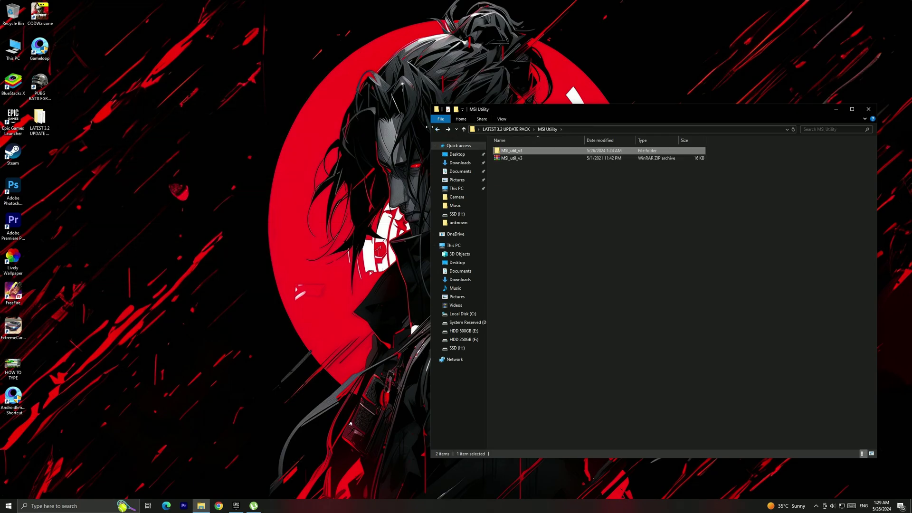
pyautogui.click(437, 129)
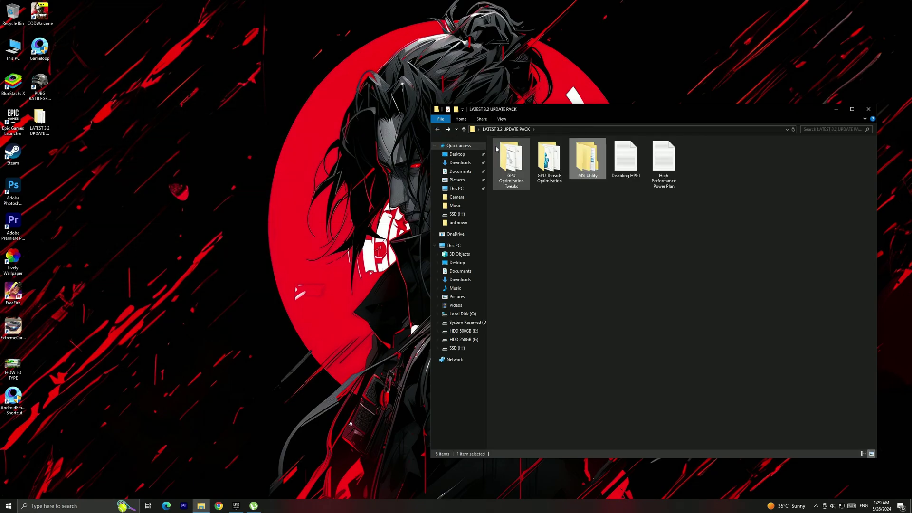
# Copy the three bcdedit /set commands from the Disabling HPET text file and minimize the file
pyautogui.doubleClick(615, 170)
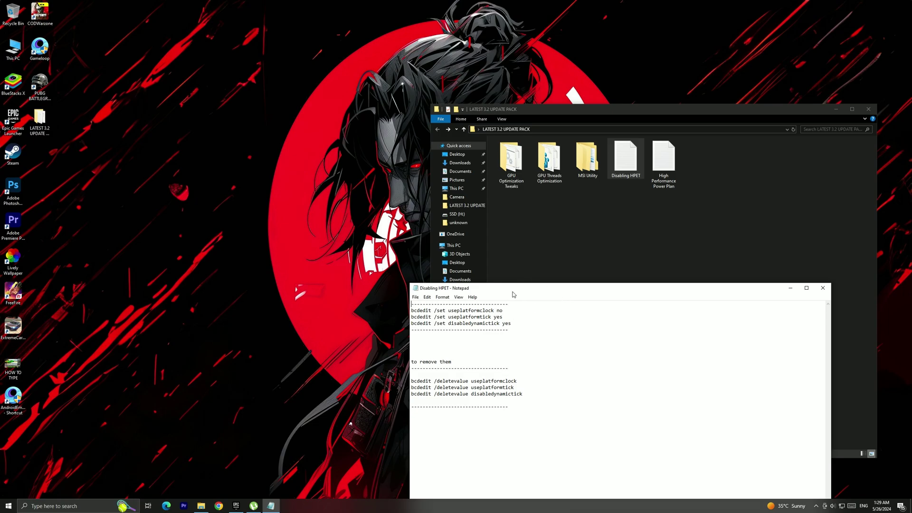
pyautogui.moveTo(517, 322); pyautogui.dragTo(423, 311)
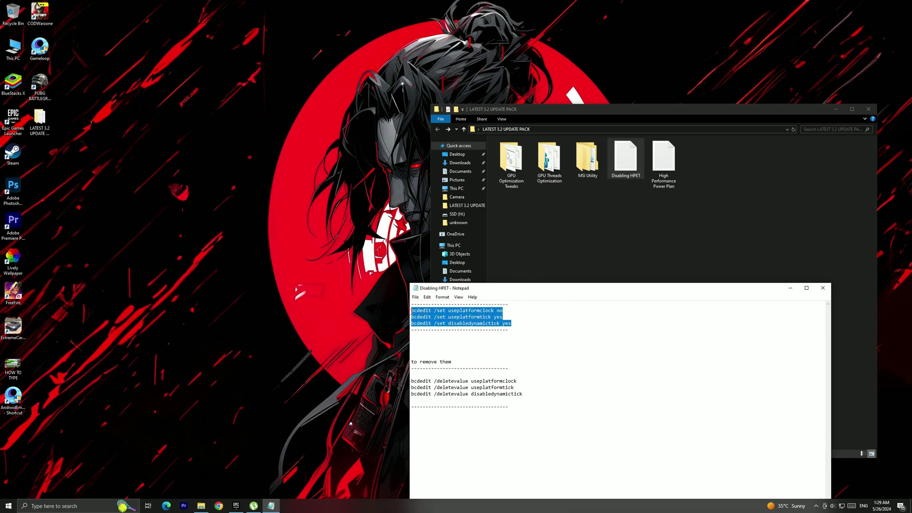
pyautogui.rightClick(413, 314)
pyautogui.click(490, 331)
pyautogui.click(789, 288)
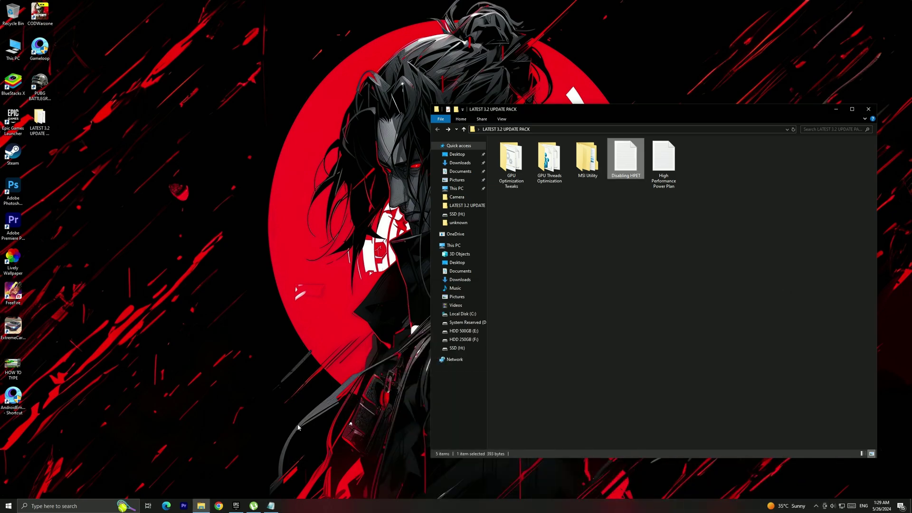
# Run the copied bcdedit commands for useplatformclock no, useplatformtick yes and disabledynamictick yes in an administrator Command Prompt, and close it
pyautogui.click(5, 504)
pyautogui.write('cmd')
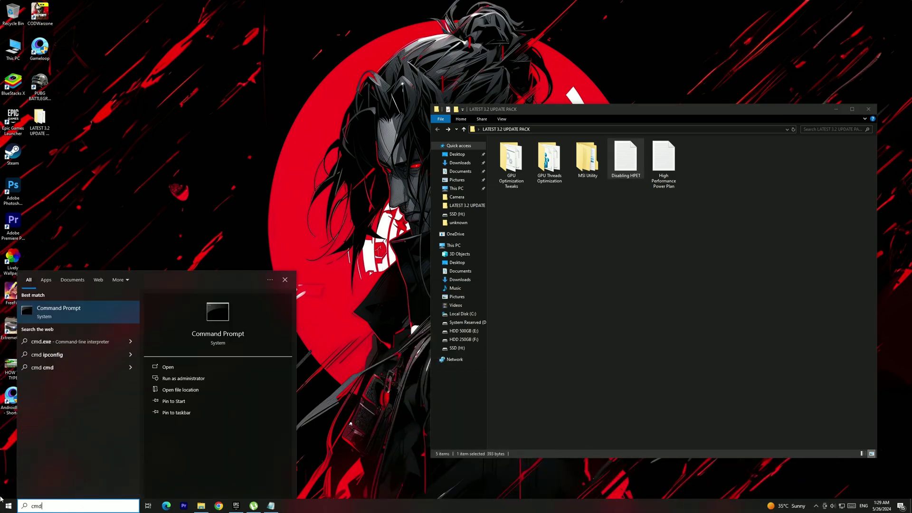
pyautogui.click(188, 378)
pyautogui.click(402, 298)
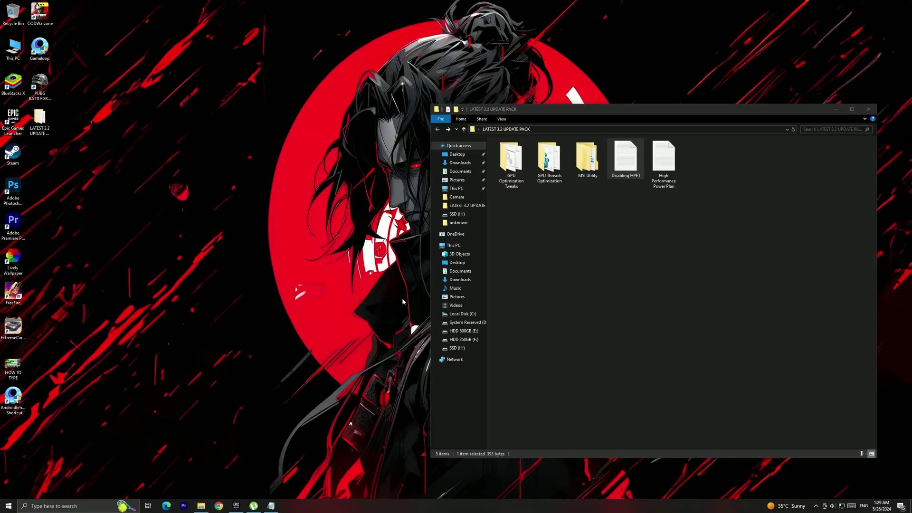
pyautogui.moveTo(309, 107); pyautogui.dragTo(621, 253)
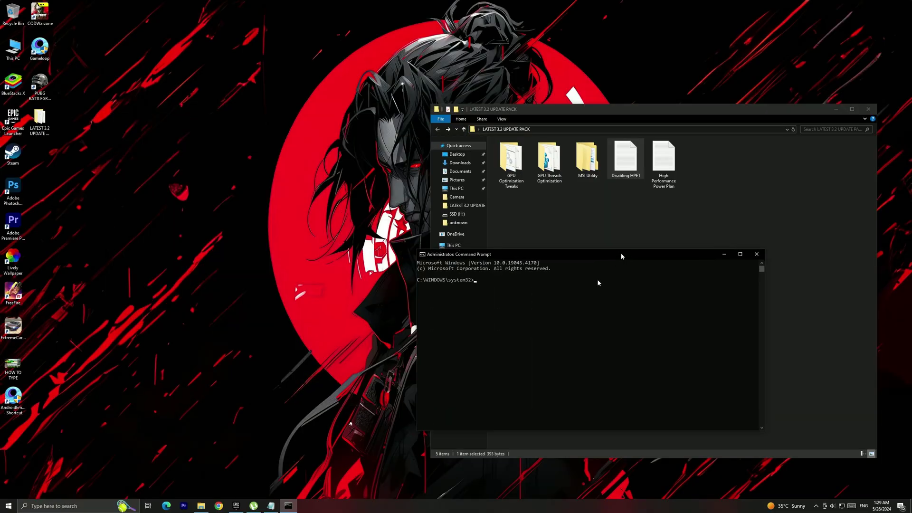
pyautogui.hotkey('ctrl', 'v')
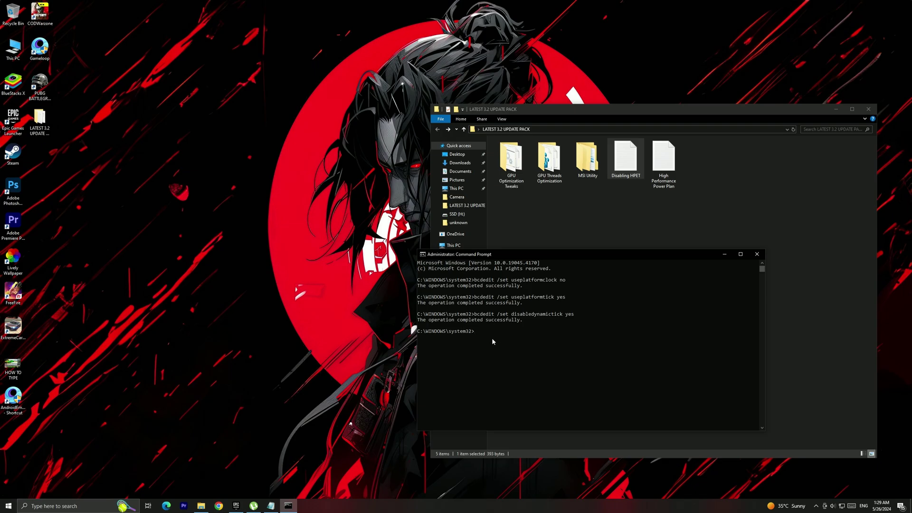
pyautogui.click(757, 255)
# Copy the powercfg -duplicatescheme command from the High Performance Power Plan text file and close the file
pyautogui.doubleClick(664, 161)
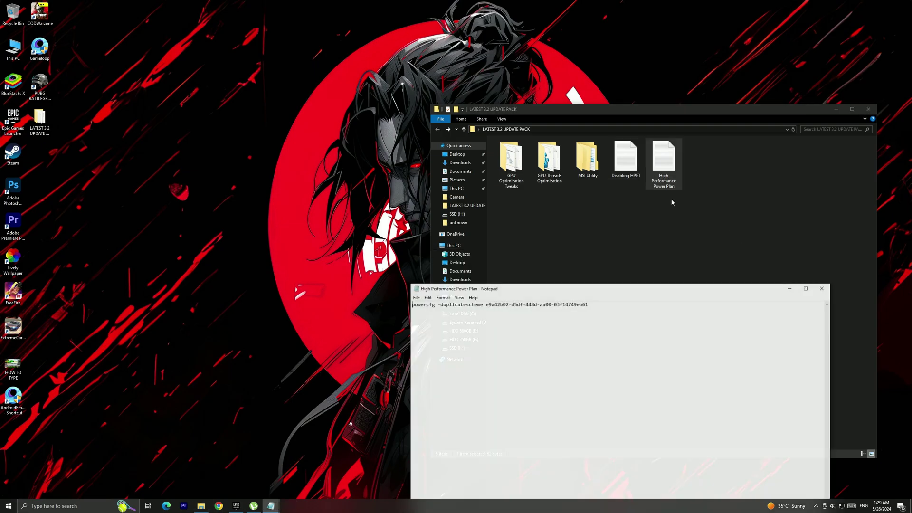
pyautogui.moveTo(594, 307); pyautogui.dragTo(404, 305)
pyautogui.hotkey('ctrl', 'c')
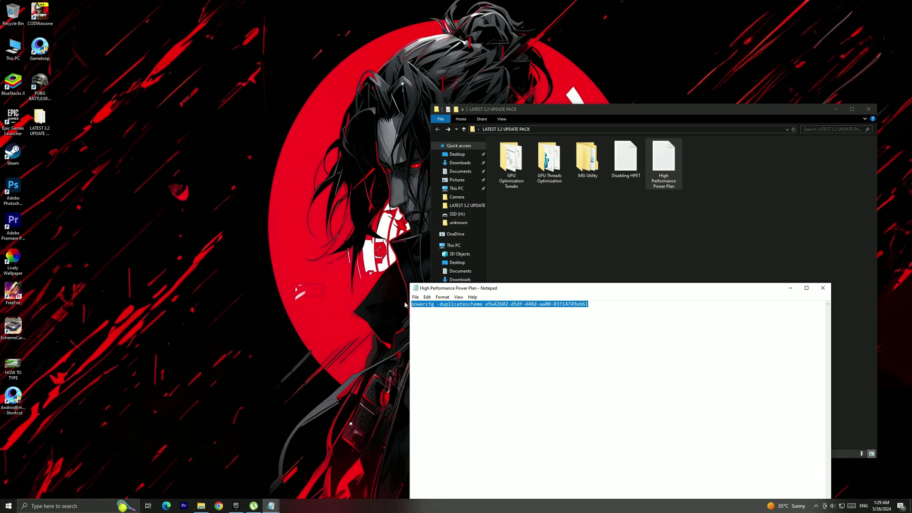
pyautogui.click(823, 289)
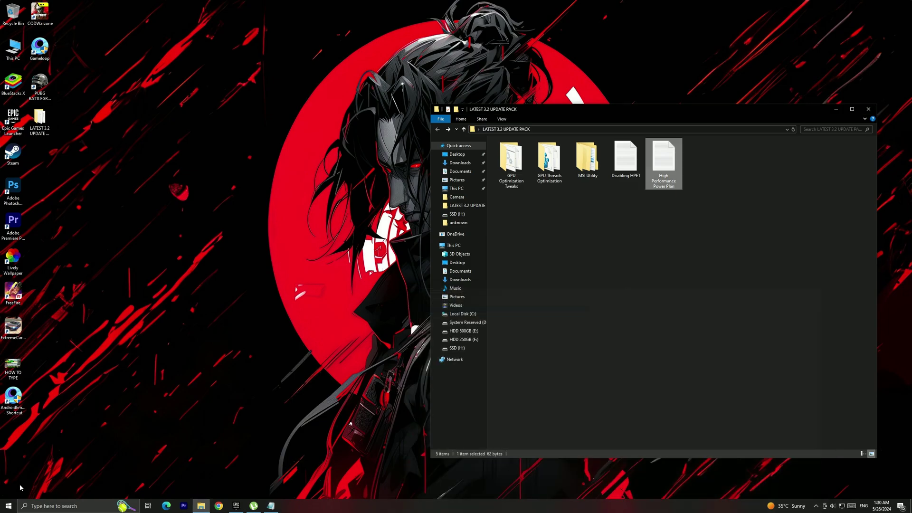
# Run powercfg -duplicatescheme e9a42b02-d5df-448d-aa00-03f14749eb61 in an administrator Command Prompt, and close it along with the update pack folder
pyautogui.click(4, 506)
pyautogui.write('cmd')
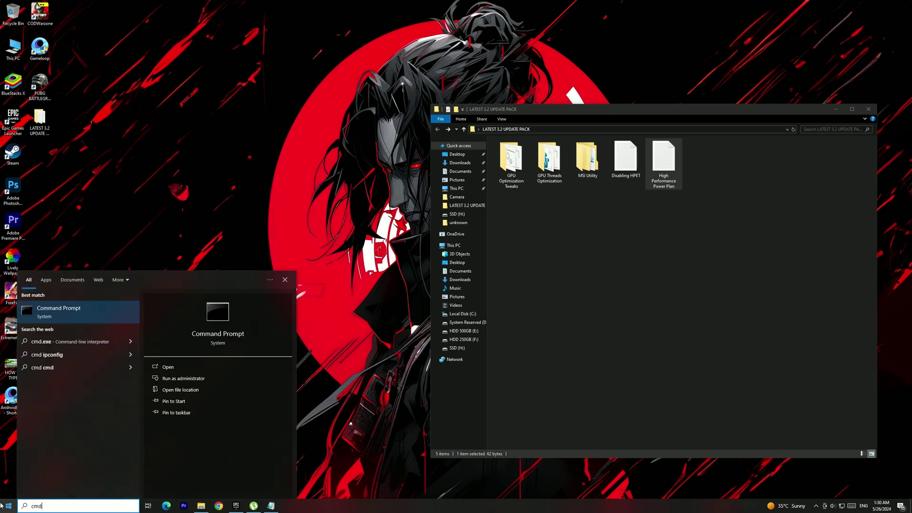
pyautogui.click(180, 378)
pyautogui.click(420, 297)
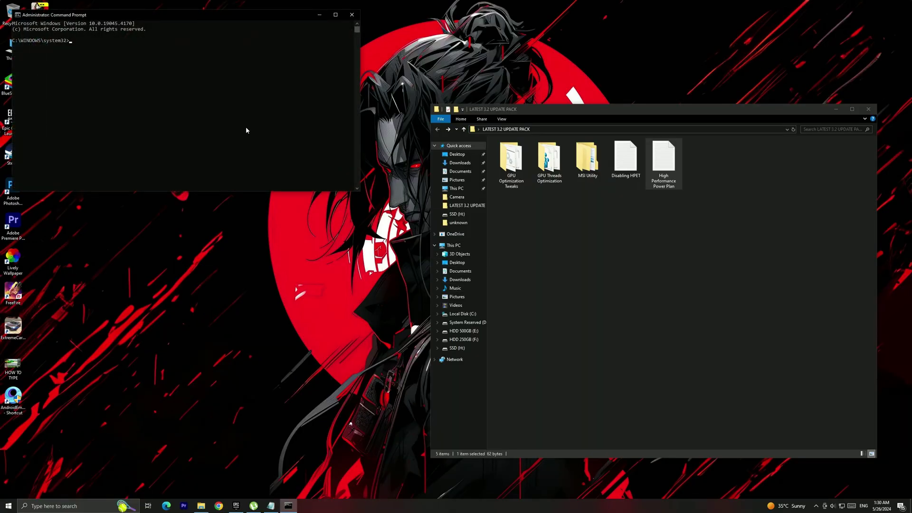
pyautogui.hotkey('ctrl', 'v')
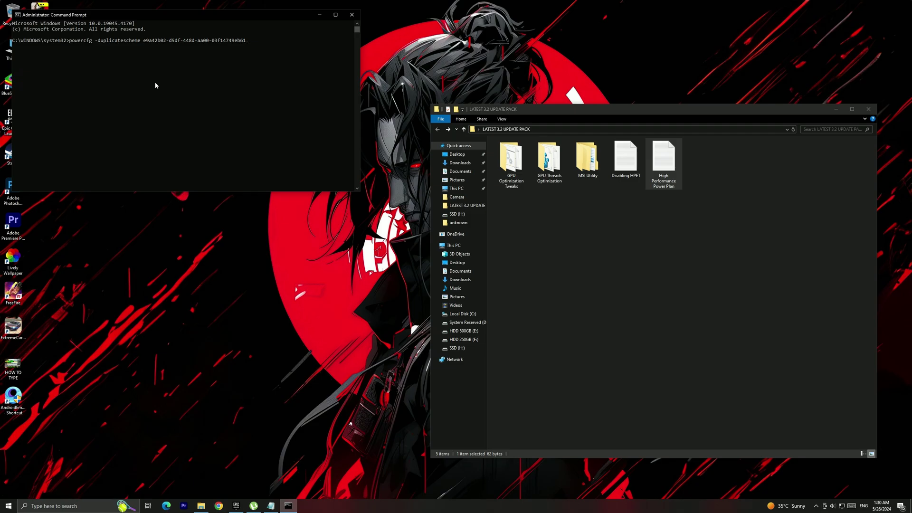
pyautogui.press('Return')
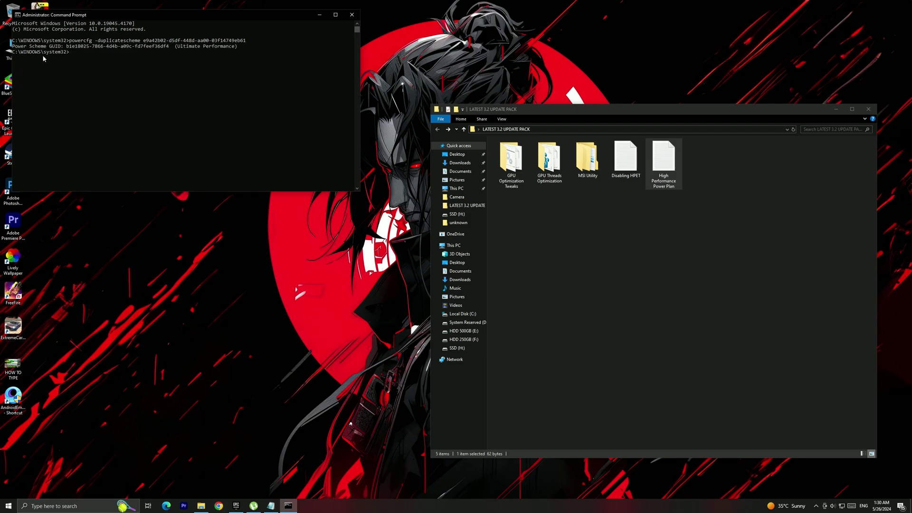
pyautogui.click(352, 15)
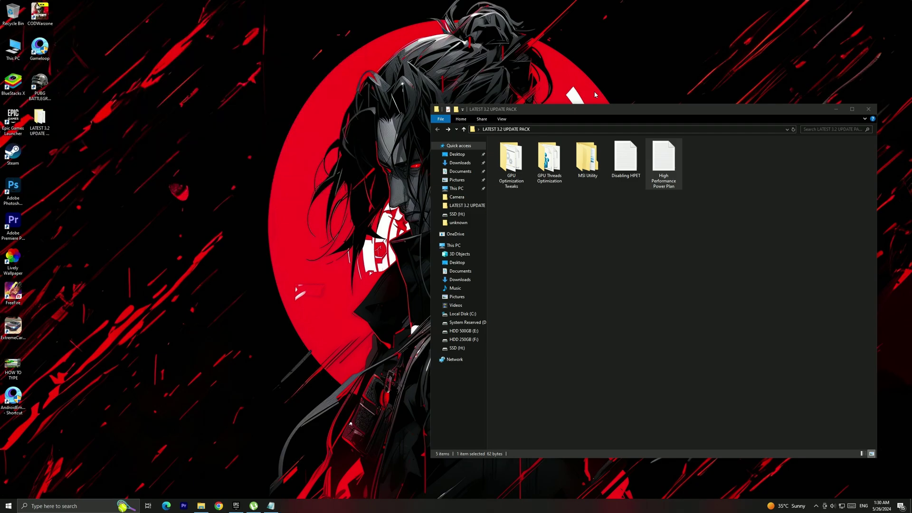
pyautogui.click(868, 109)
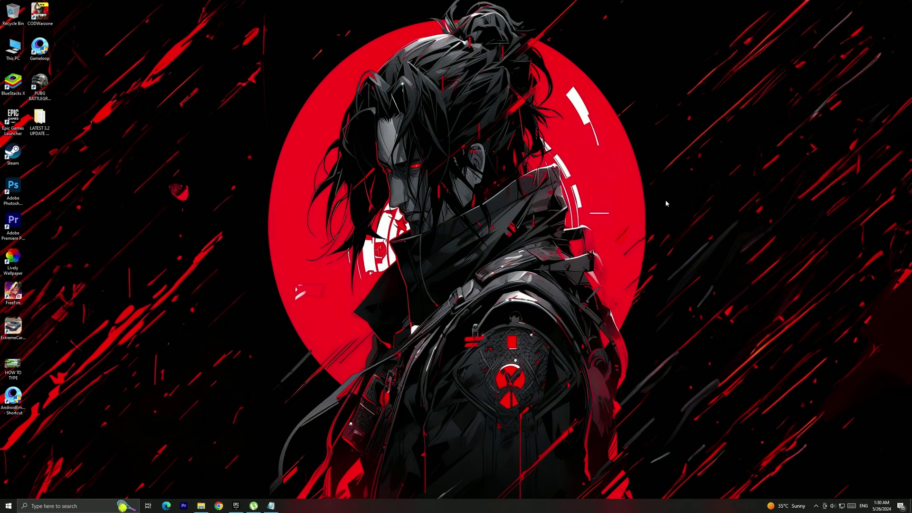
# Search Windows for the power plan settings and go to Power Options in Control Panel
pyautogui.click(1, 509)
pyautogui.write('po')
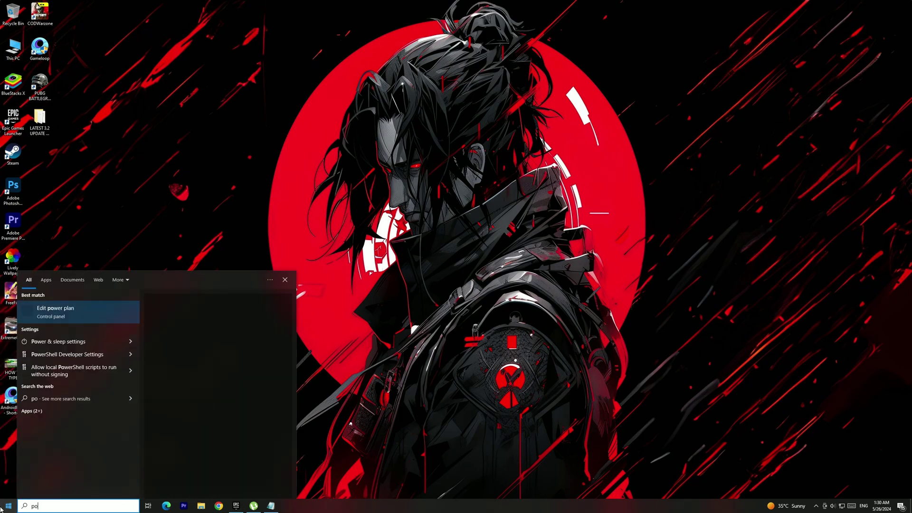
pyautogui.write('wer')
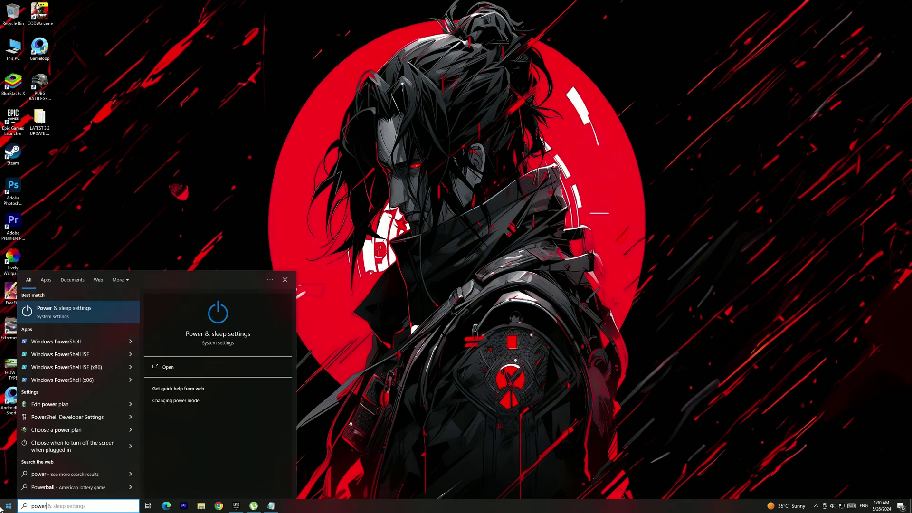
pyautogui.write(' op')
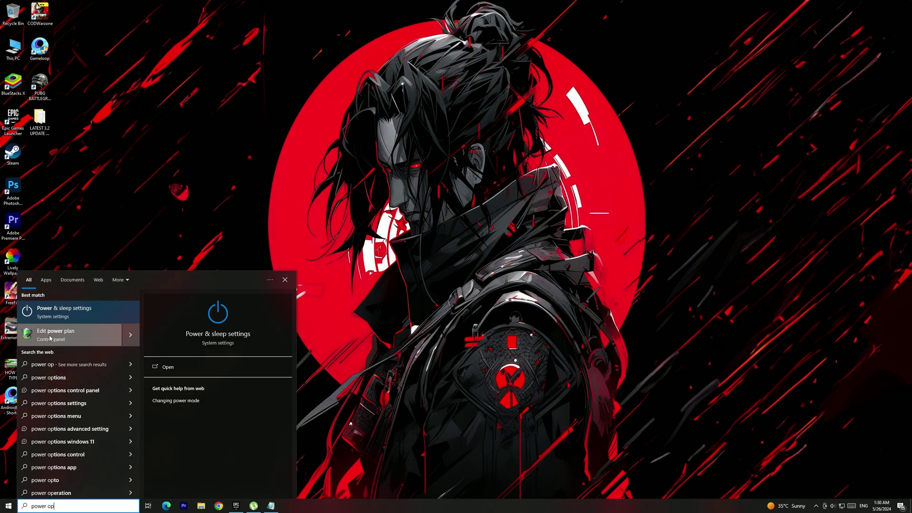
pyautogui.click(55, 331)
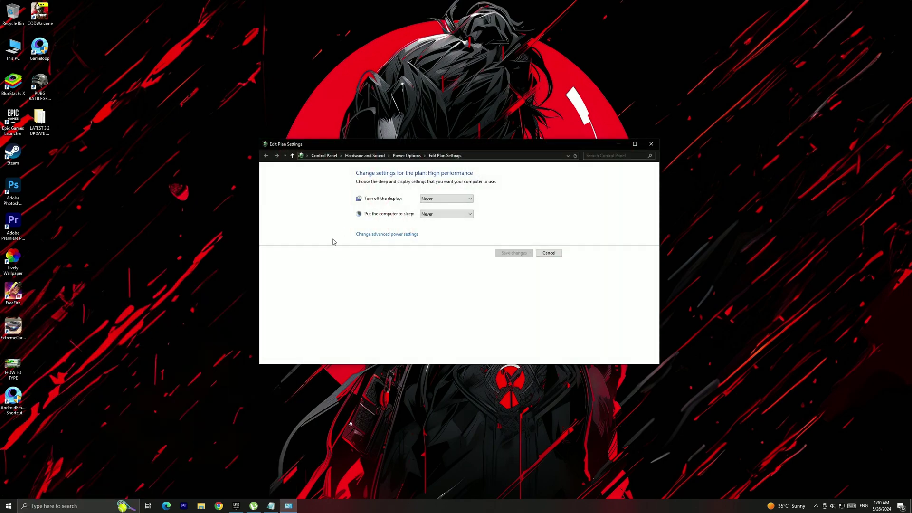
pyautogui.click(407, 155)
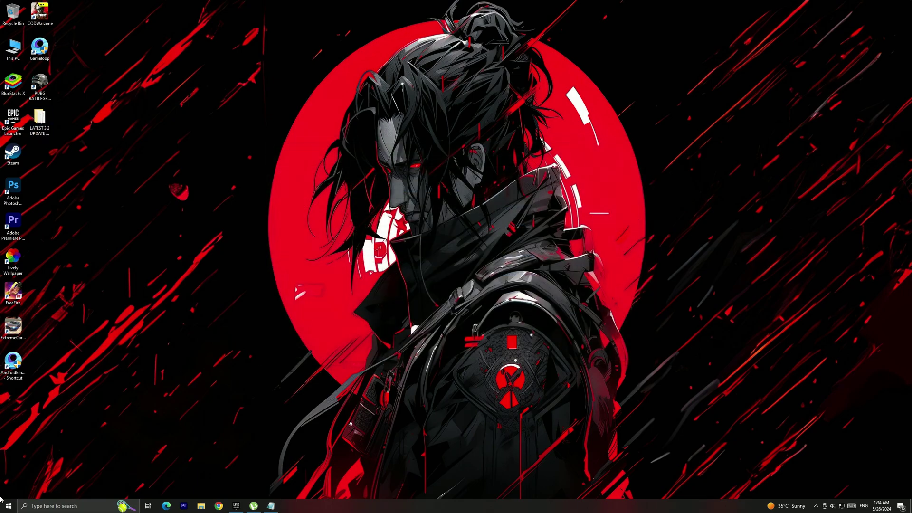
# Disable the High precision event timer under System devices in Device Manager, and close Device Manager
pyautogui.rightClick(4, 505)
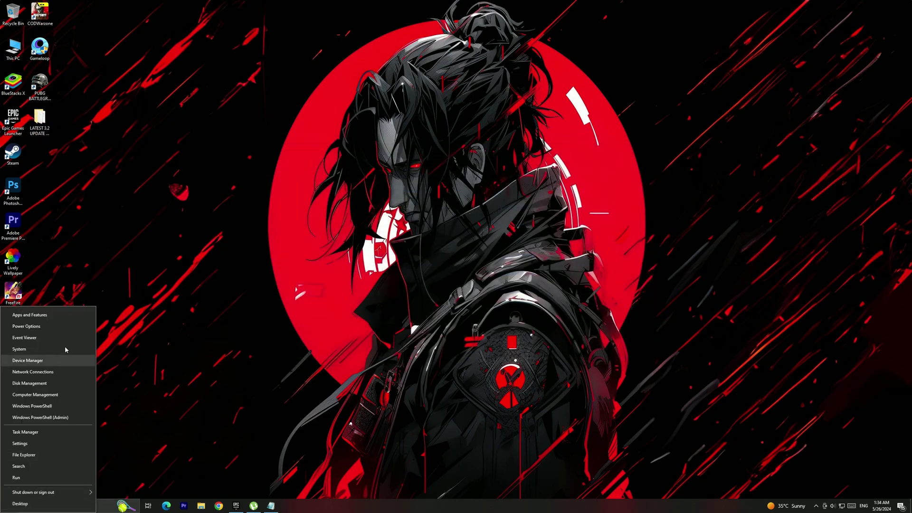
pyautogui.click(38, 365)
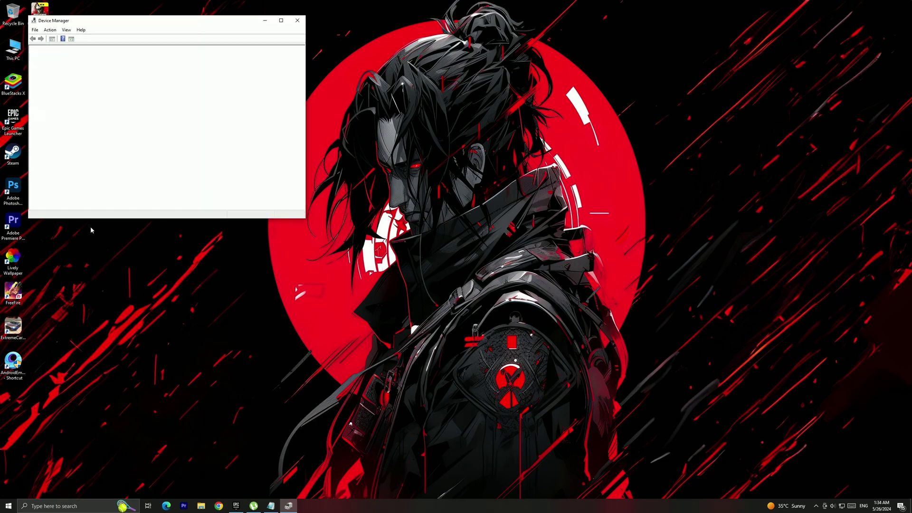
pyautogui.click(39, 164)
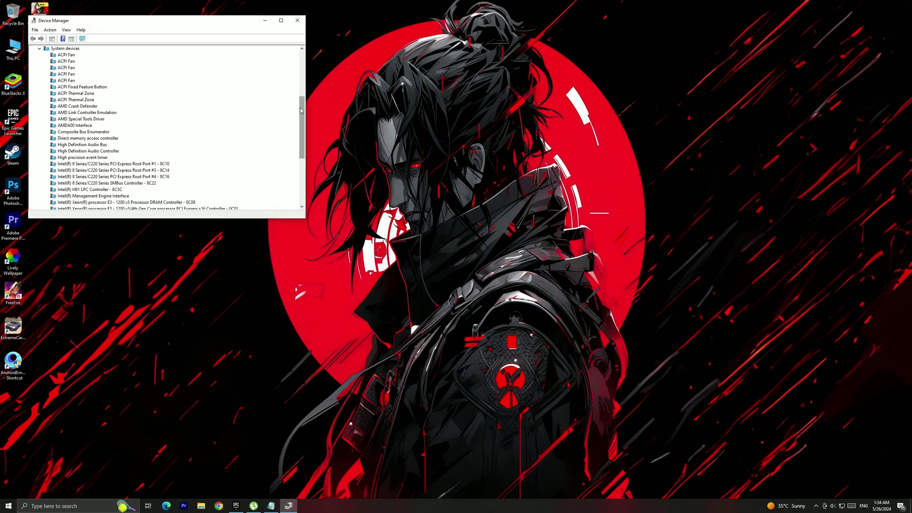
pyautogui.moveTo(302, 112); pyautogui.dragTo(302, 104)
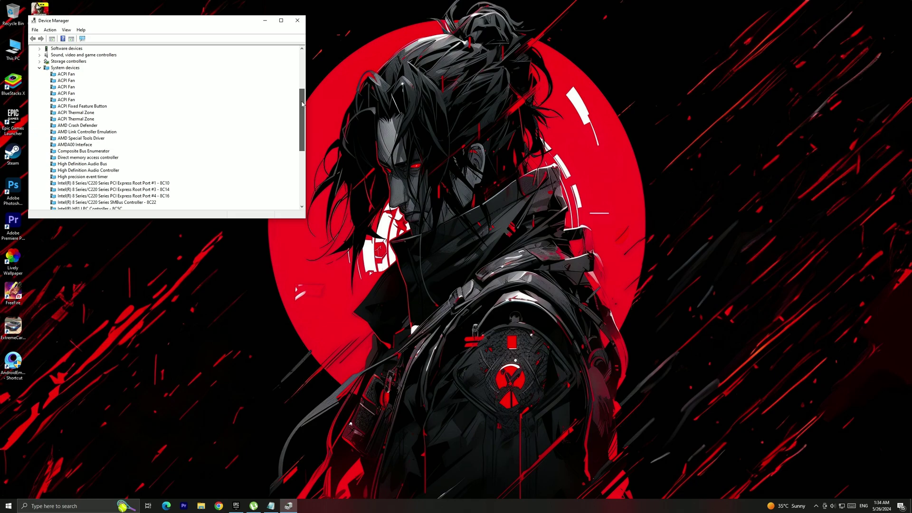
pyautogui.click(71, 177)
pyautogui.rightClick(70, 178)
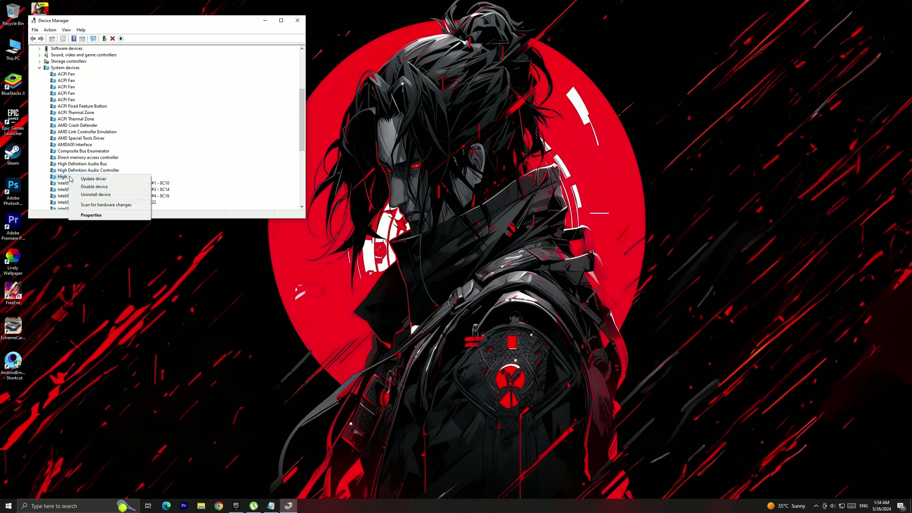
pyautogui.click(82, 186)
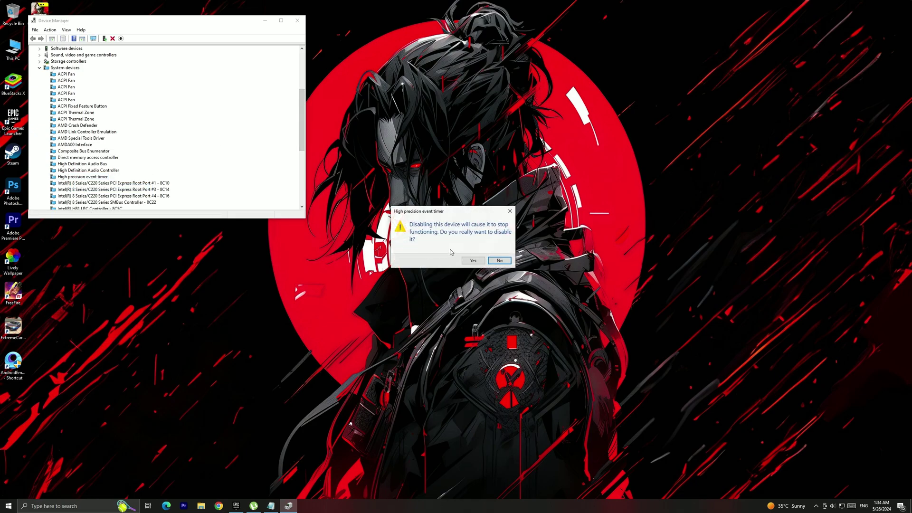
pyautogui.click(473, 261)
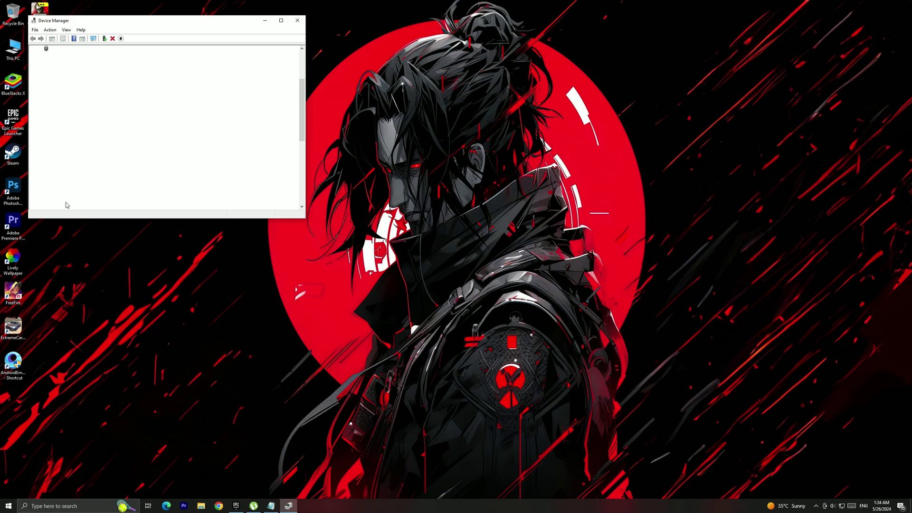
pyautogui.click(297, 21)
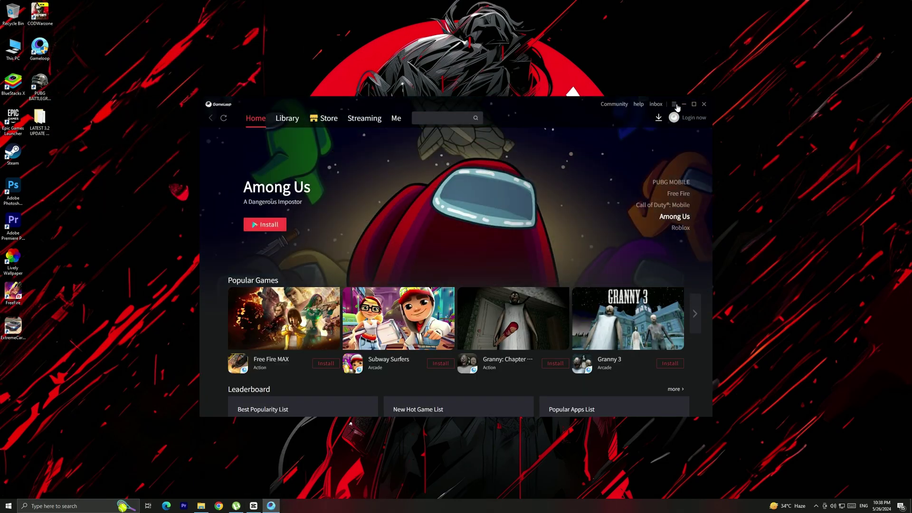
# Open GameLoop's engine settings and set the screen rendering mode to auto
pyautogui.click(674, 104)
pyautogui.click(641, 139)
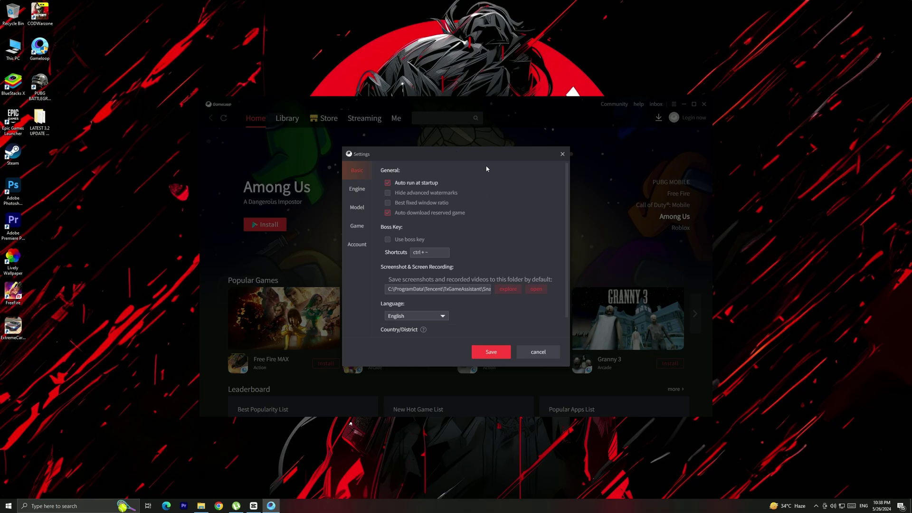
pyautogui.click(356, 190)
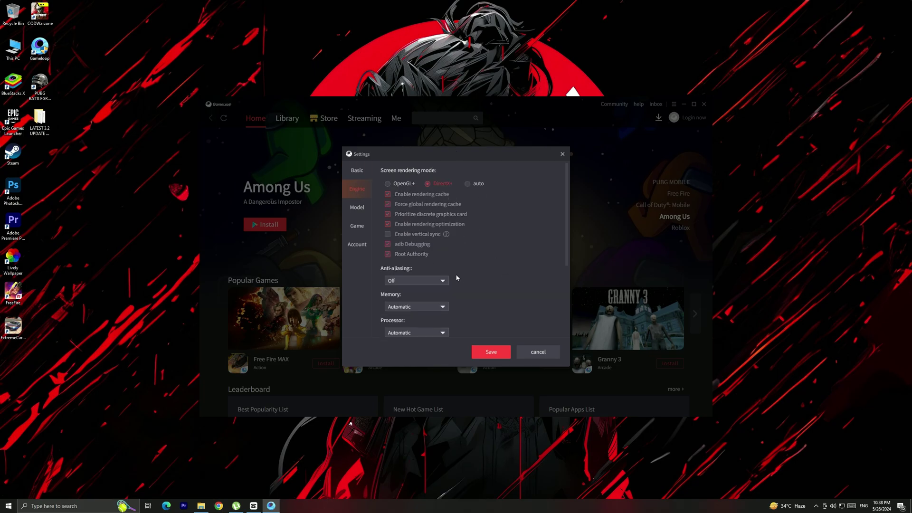
pyautogui.scroll(-1, 563, 272)
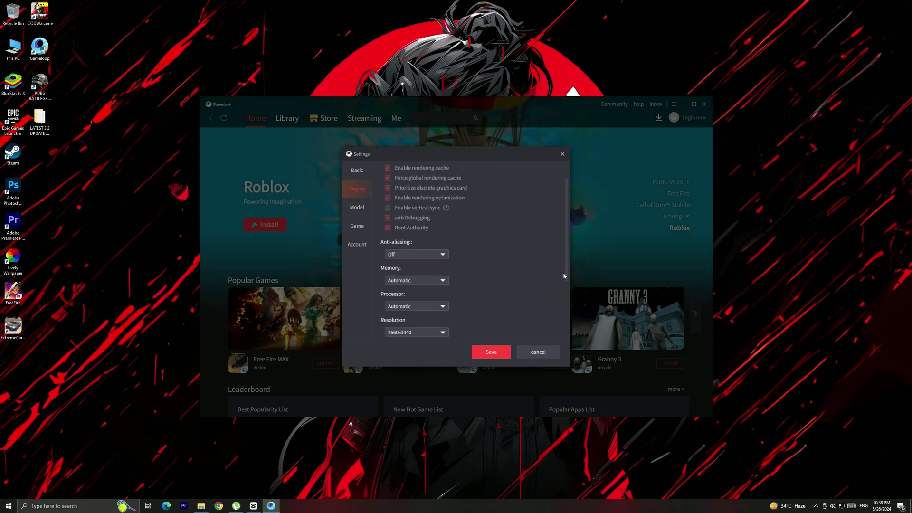
pyautogui.scroll(1, 562, 272)
pyautogui.click(470, 184)
pyautogui.scroll(-3, 556, 260)
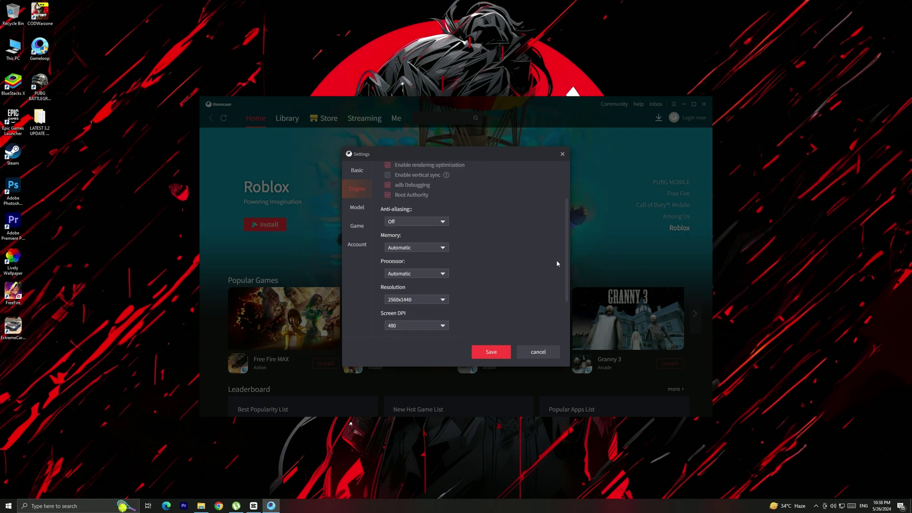
# Examine the memory and processor choices, keeping both on Automatic, and review the remaining engine settings
pyautogui.click(407, 235)
pyautogui.click(457, 263)
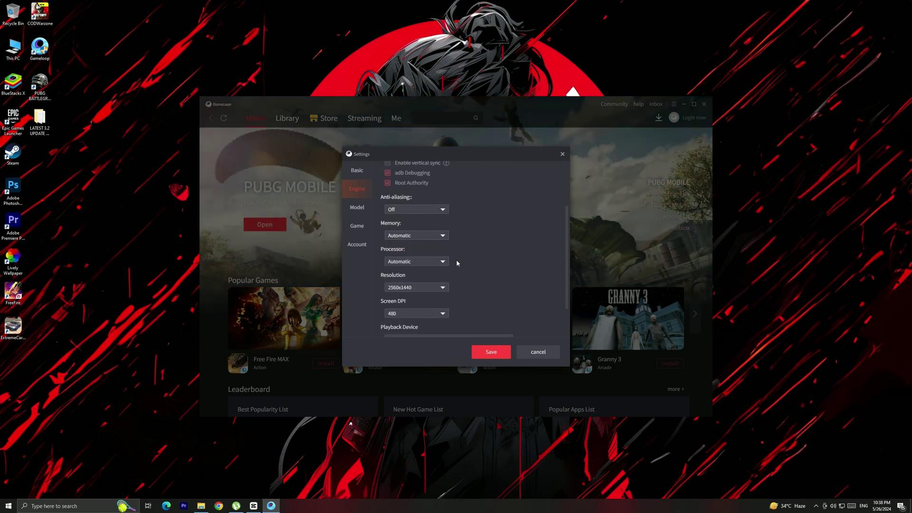
pyautogui.click(424, 264)
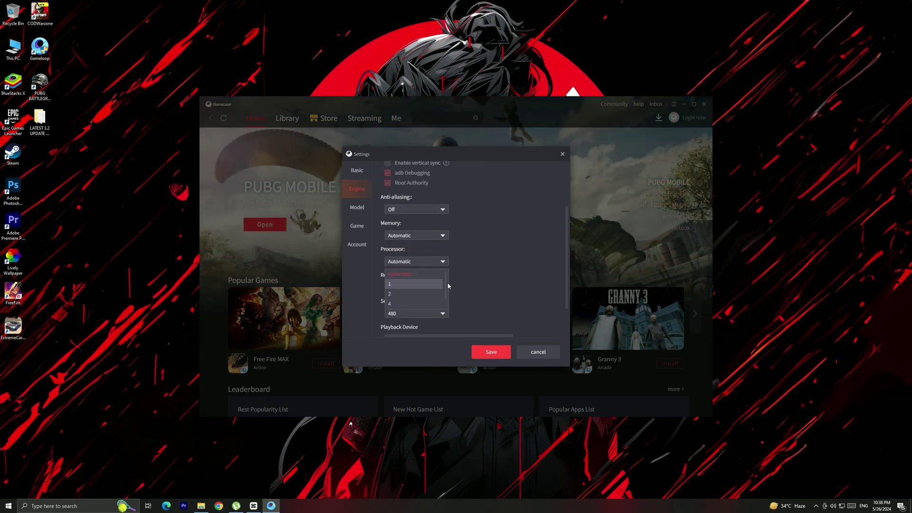
pyautogui.click(488, 278)
pyautogui.scroll(-2, 488, 278)
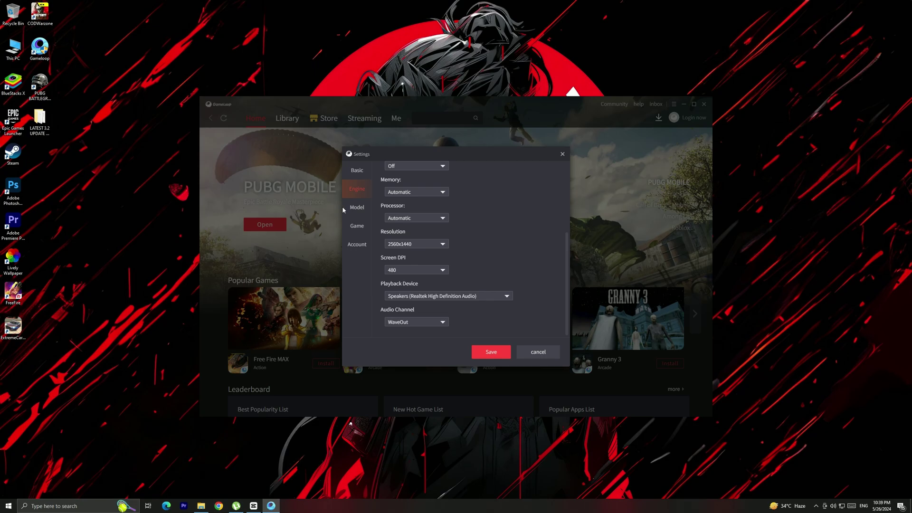
# Keep HD 1080P definition and Smooth graphics quality in the PUBG MOBILE game settings, and save the GameLoop settings
pyautogui.click(352, 226)
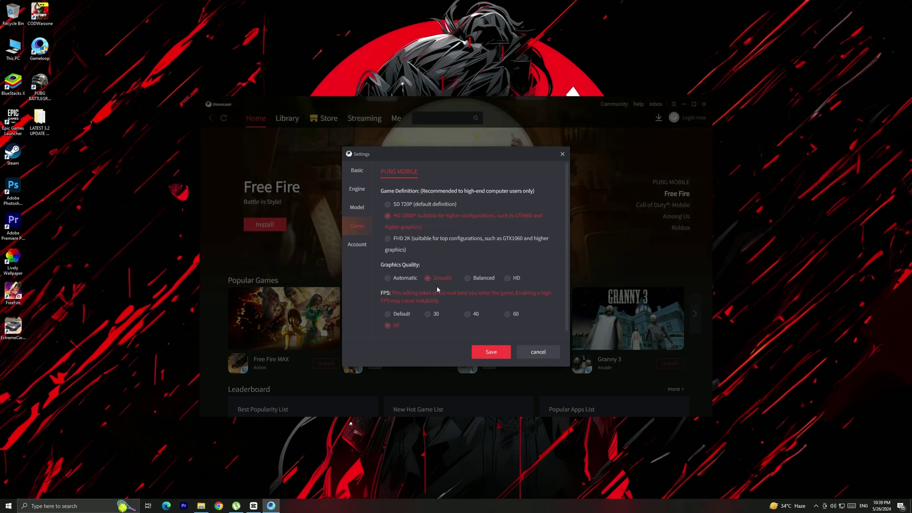
pyautogui.click(490, 353)
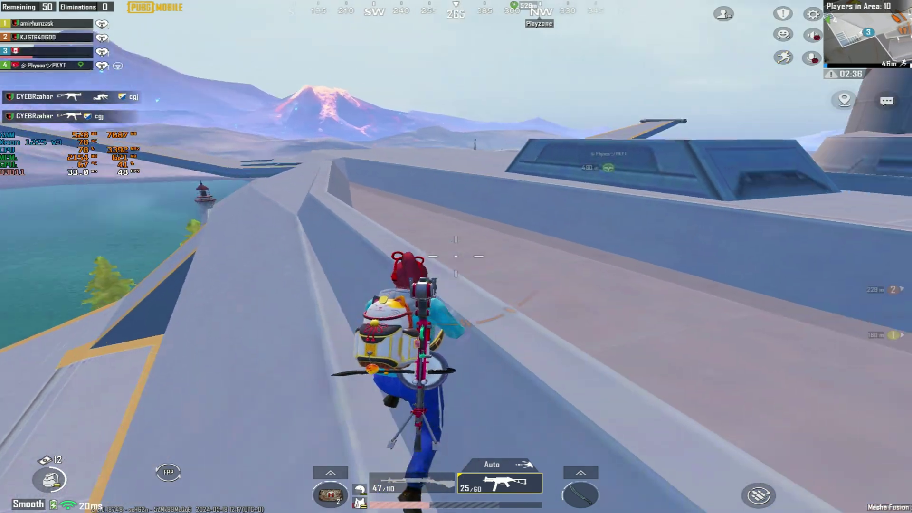
pyautogui.press('w')
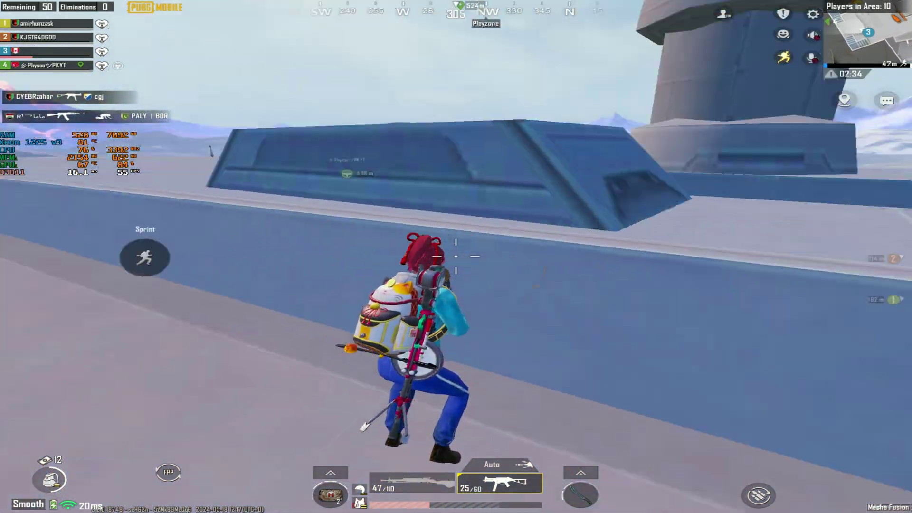
pyautogui.press('w')
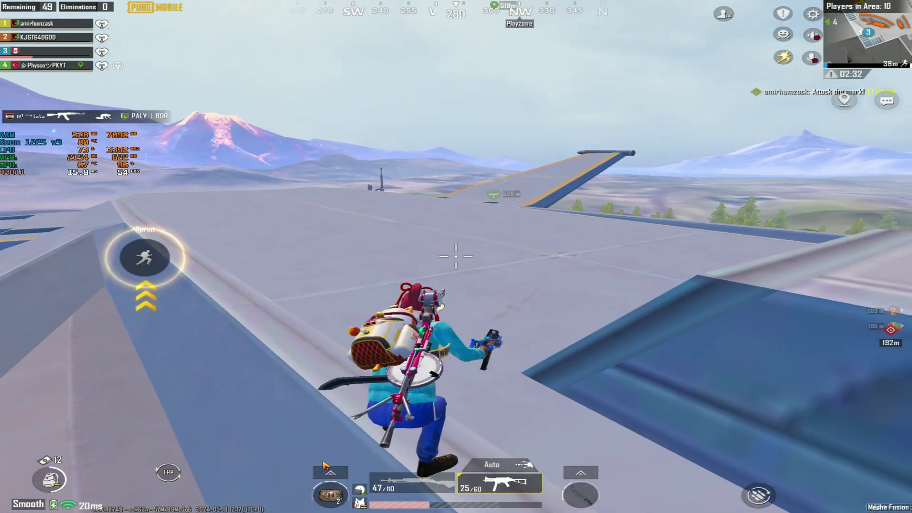
pyautogui.click(331, 497)
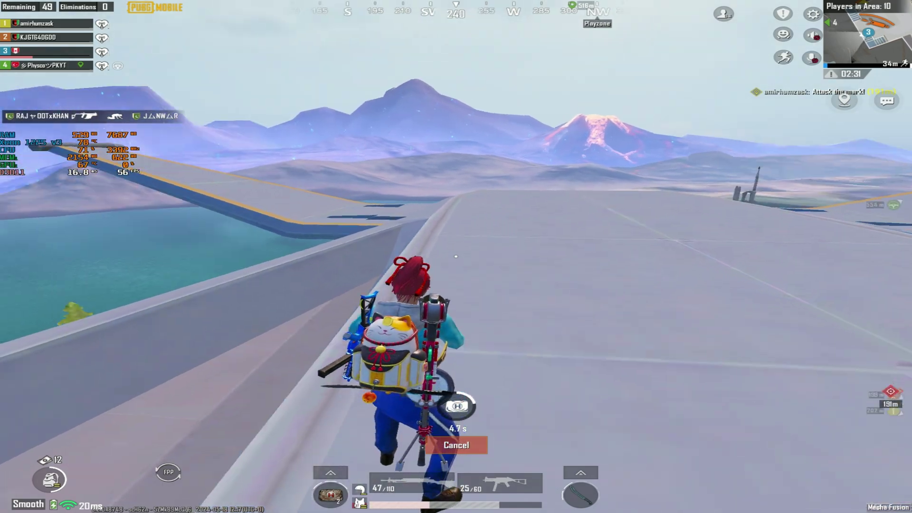
pyautogui.press('w')
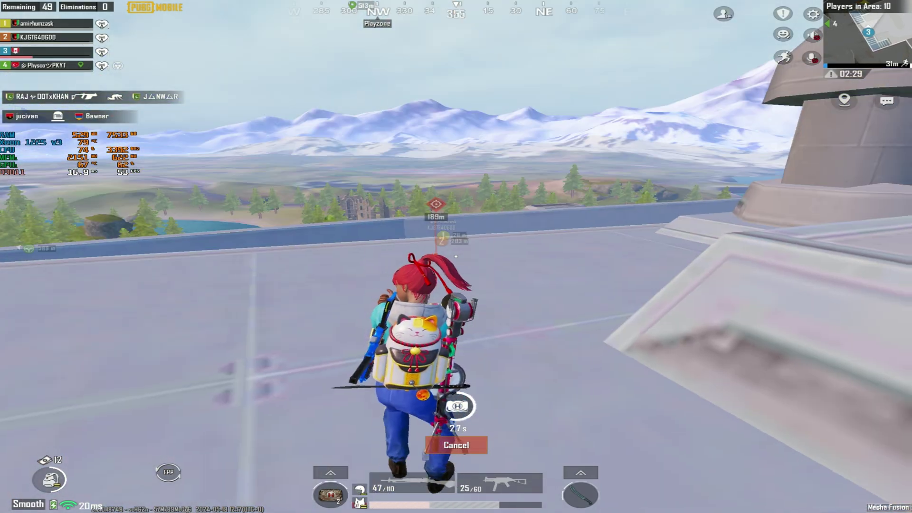
pyautogui.press('w')
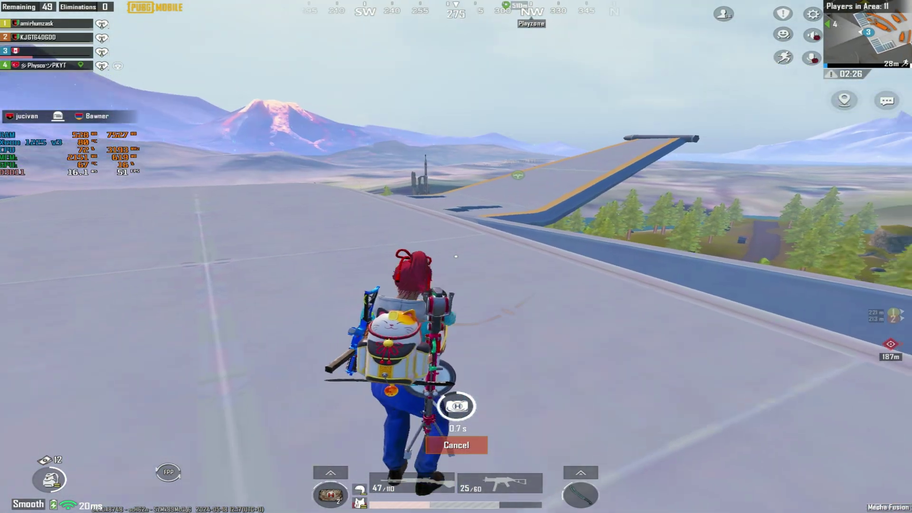
pyautogui.press('w')
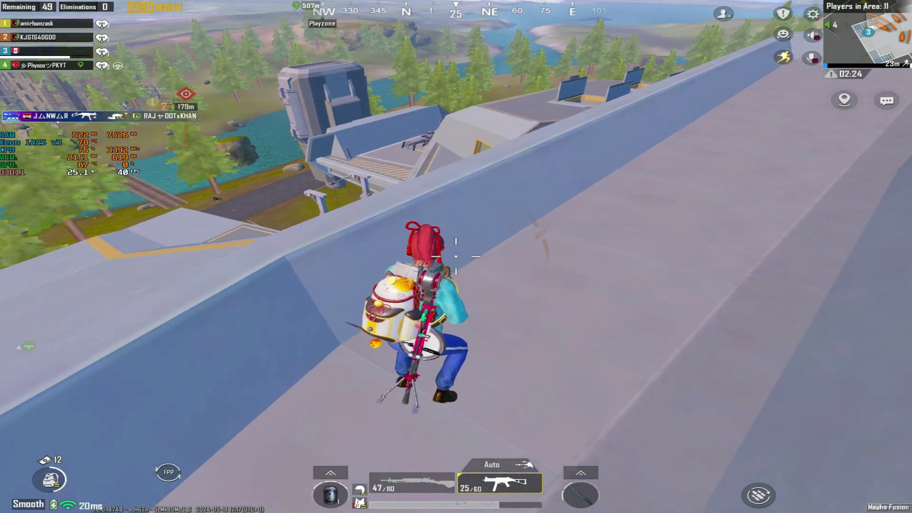
pyautogui.press('w')
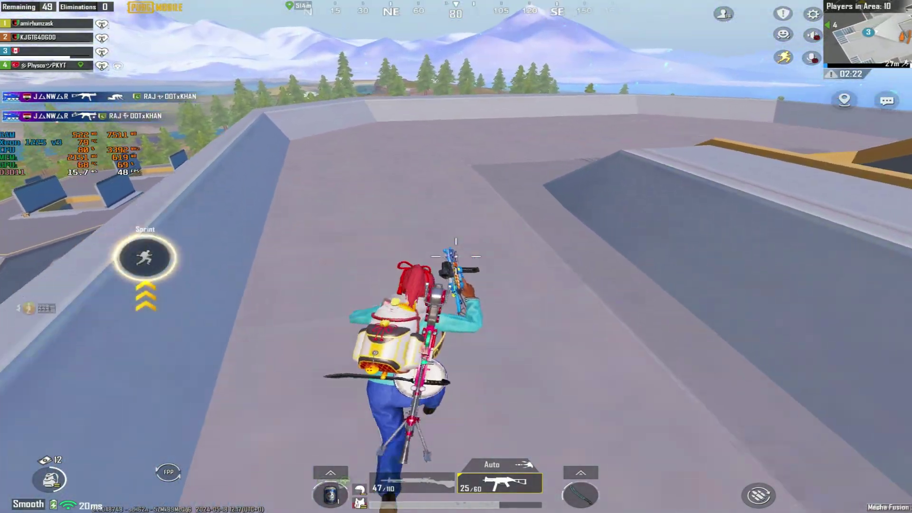
pyautogui.press('w')
pyautogui.press('1')
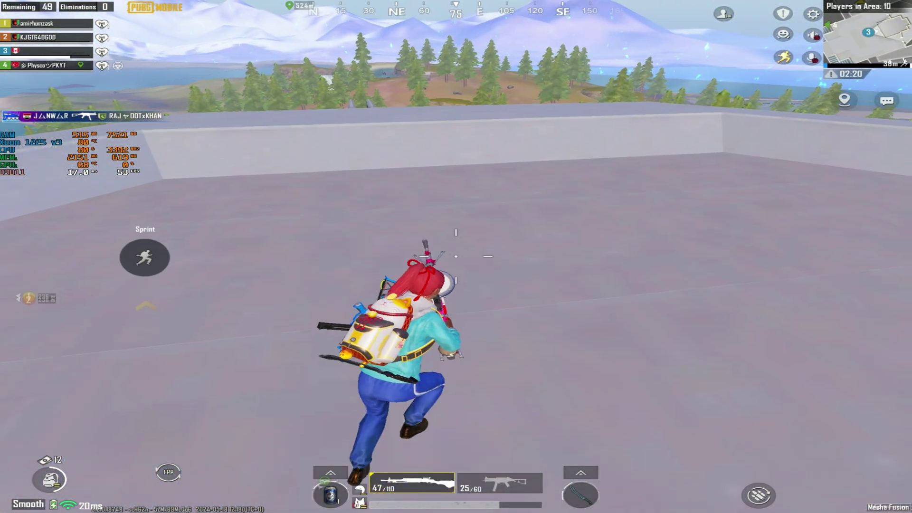
pyautogui.press('w')
pyautogui.press('space')
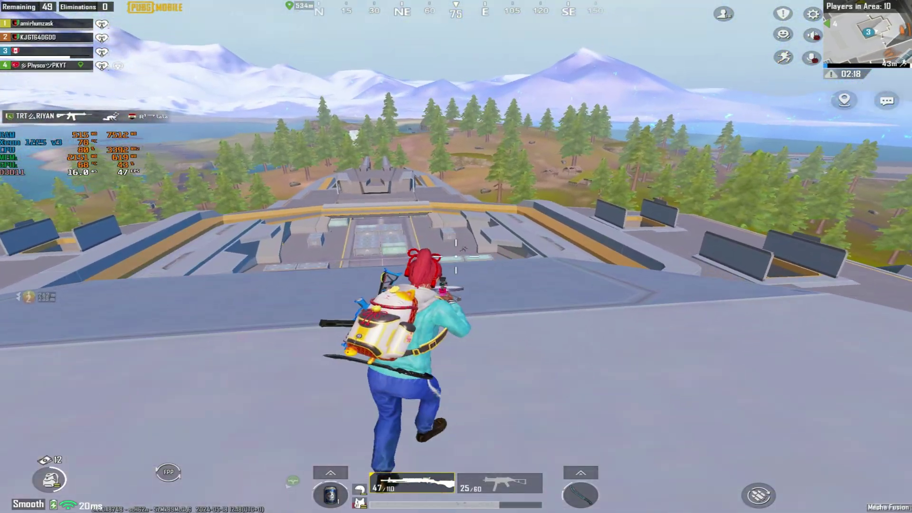
pyautogui.rightClick(456, 257)
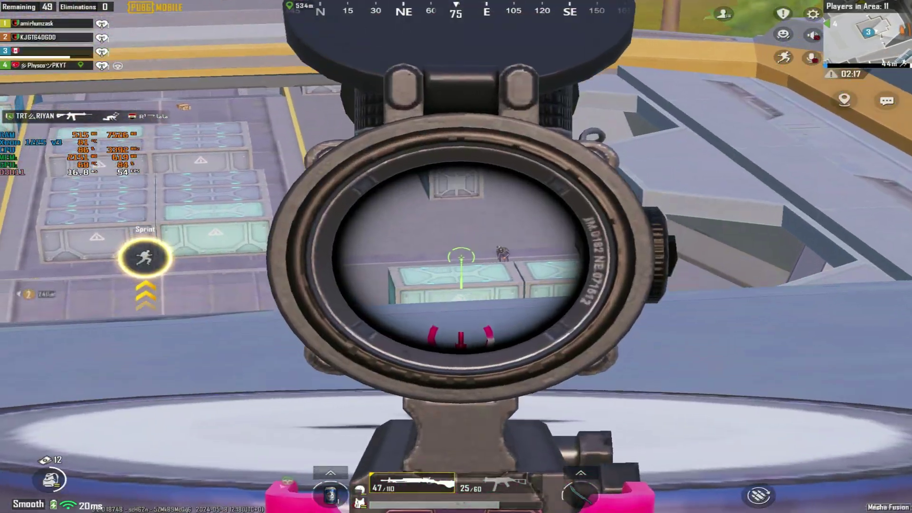
pyautogui.click(456, 256)
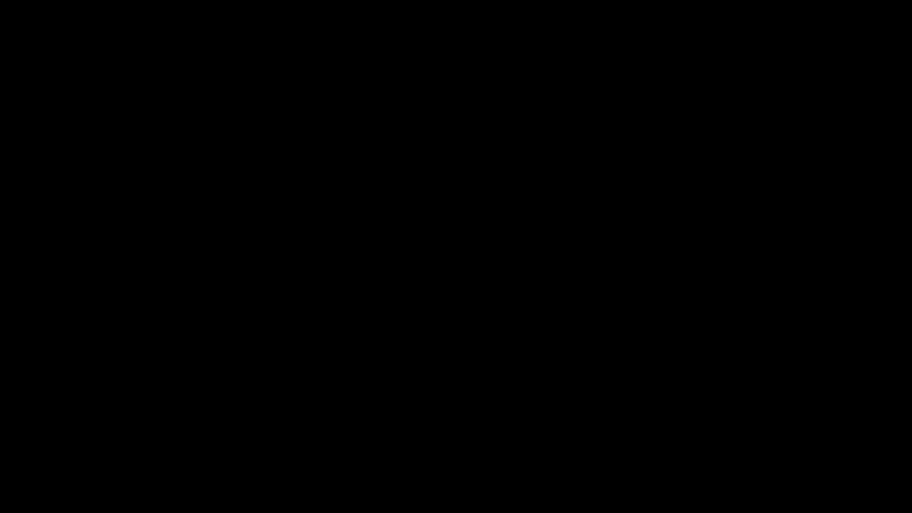